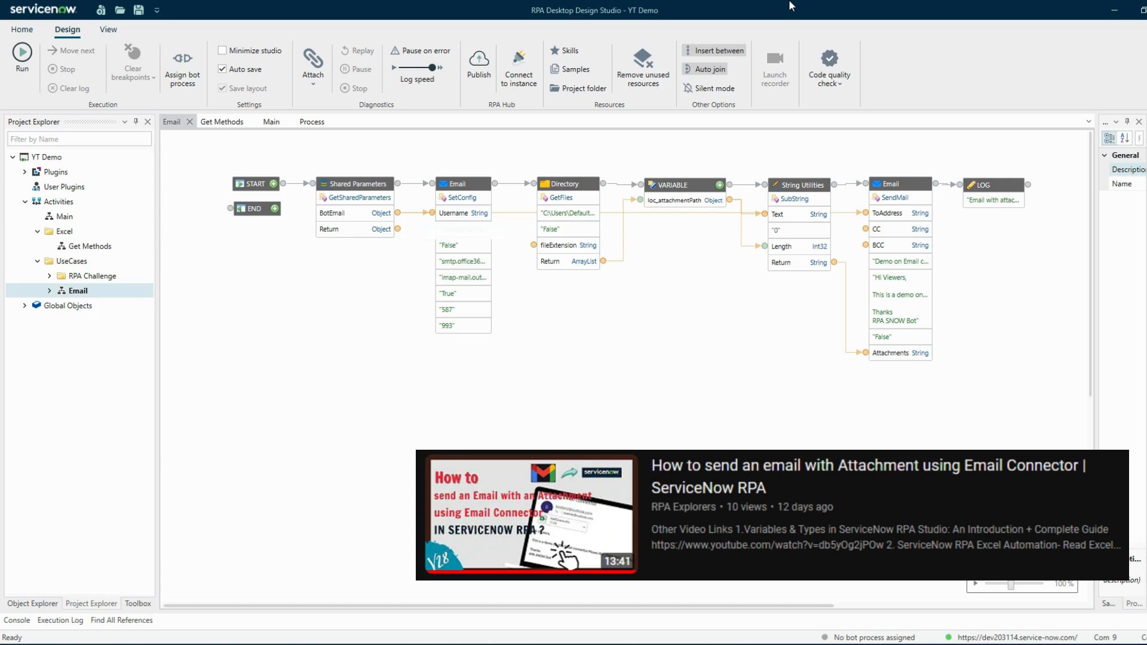
- Switch to the RPA Hub workspace in the browser and open the YT Bot Process record from the bot process list
mouse_move(168, 644)
click(231, 600)
scroll(359, 537, down, 3)
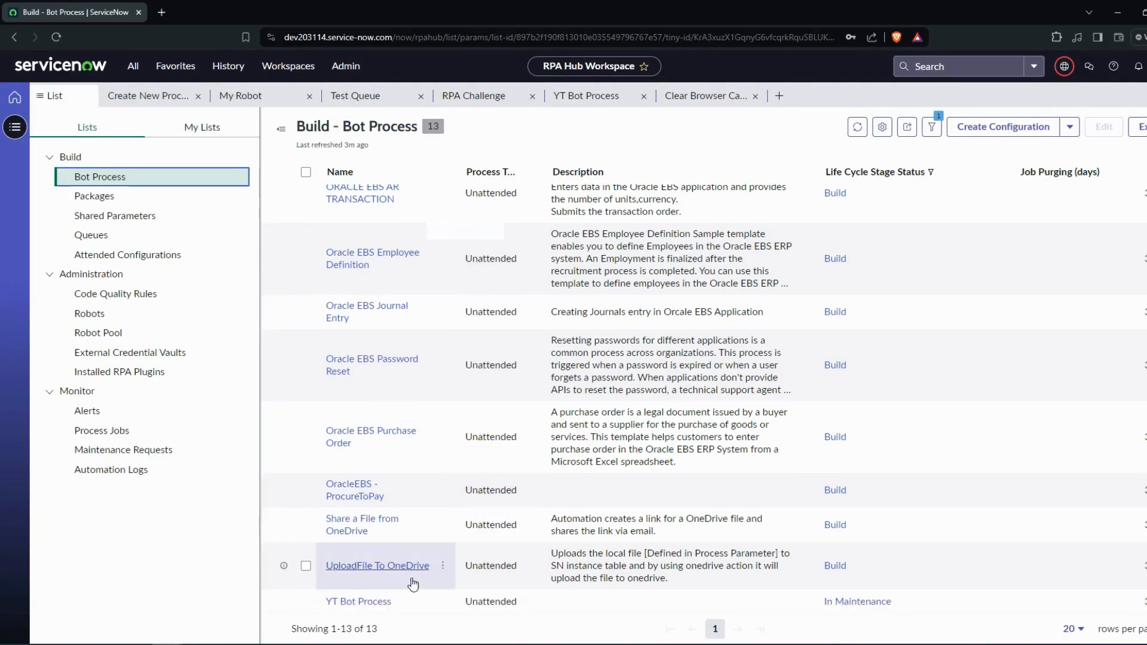
click(366, 607)
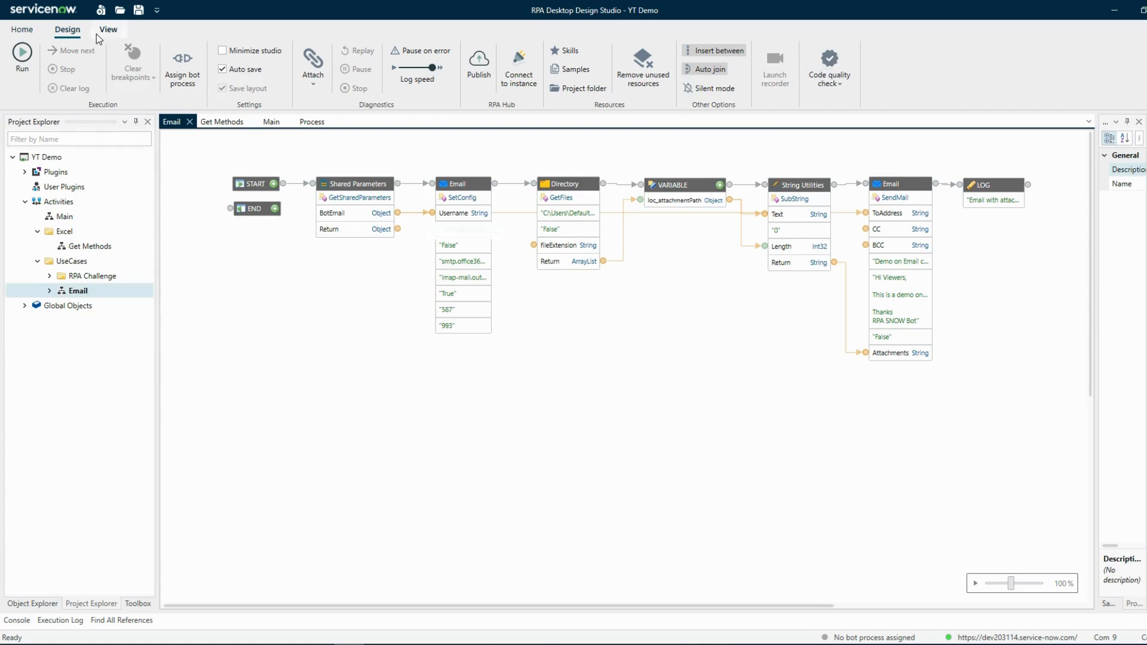
- Run the project's code quality check and examine the results by severity, affected item and affected parent
click(814, 61)
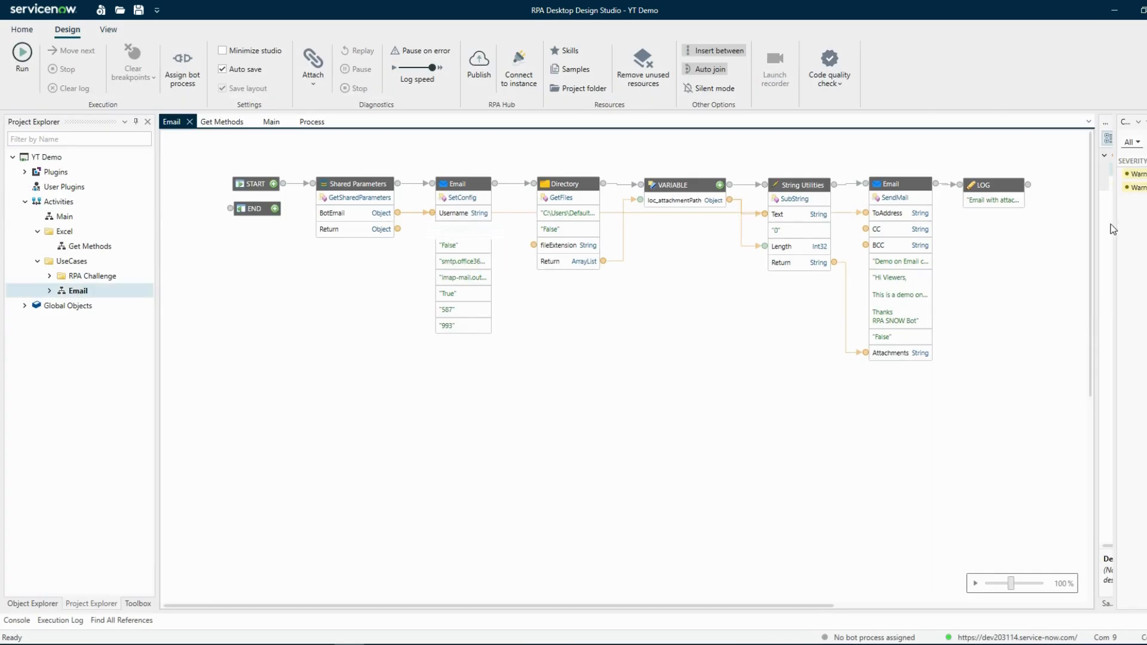
drag(868, 244, 841, 246)
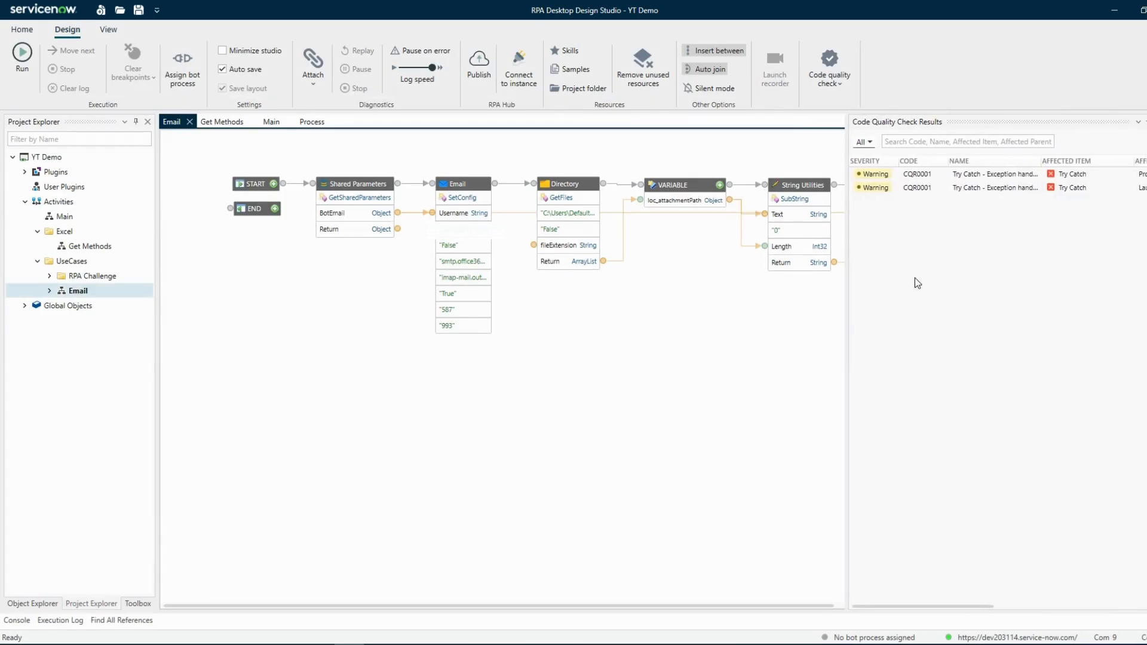
click(865, 144)
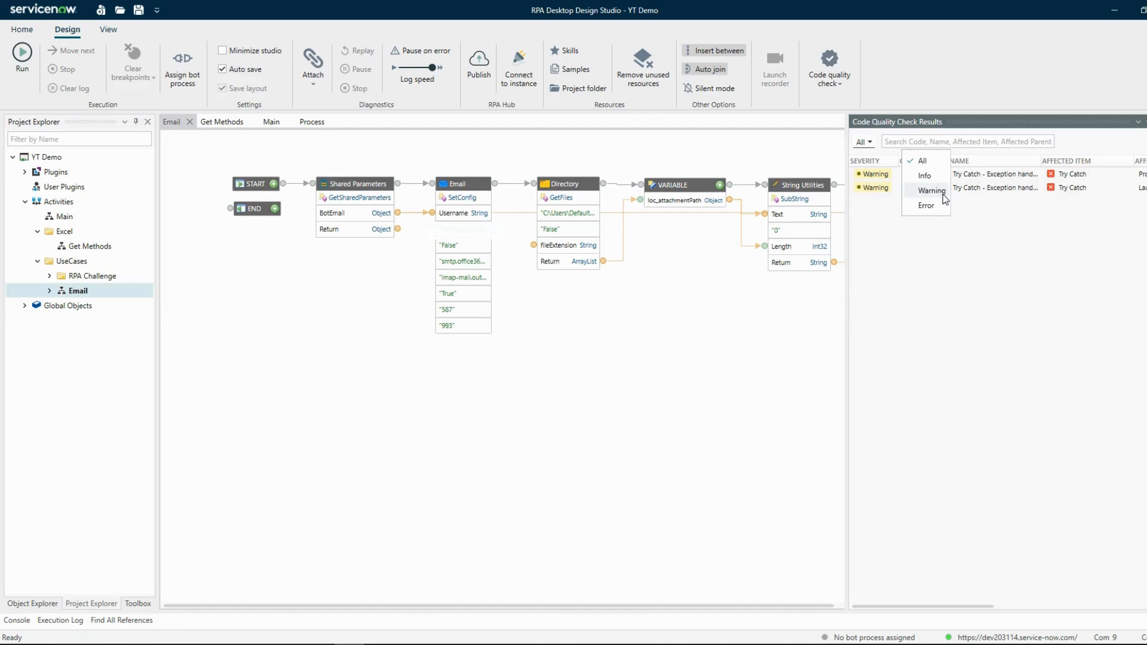
click(953, 286)
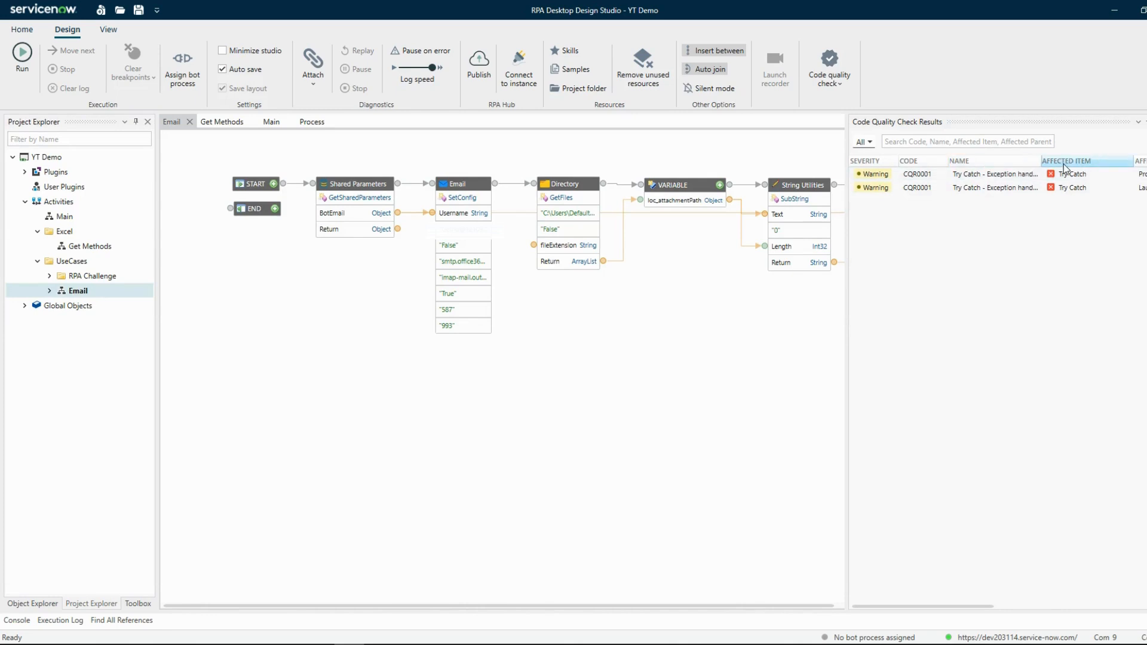
drag(847, 226, 722, 239)
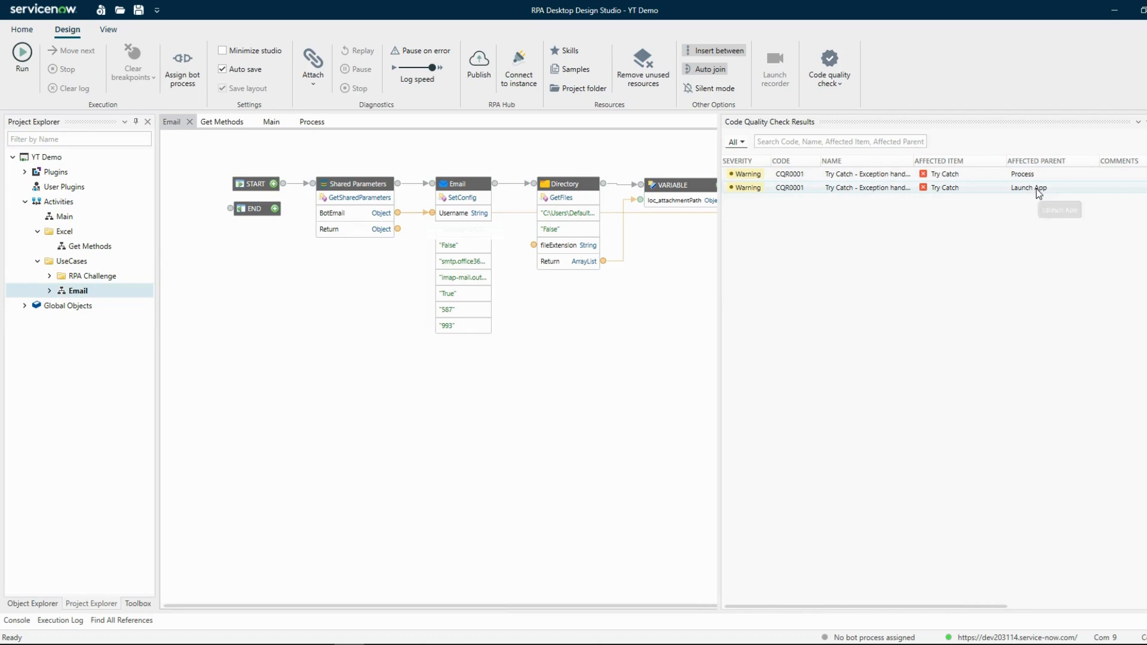
click(308, 267)
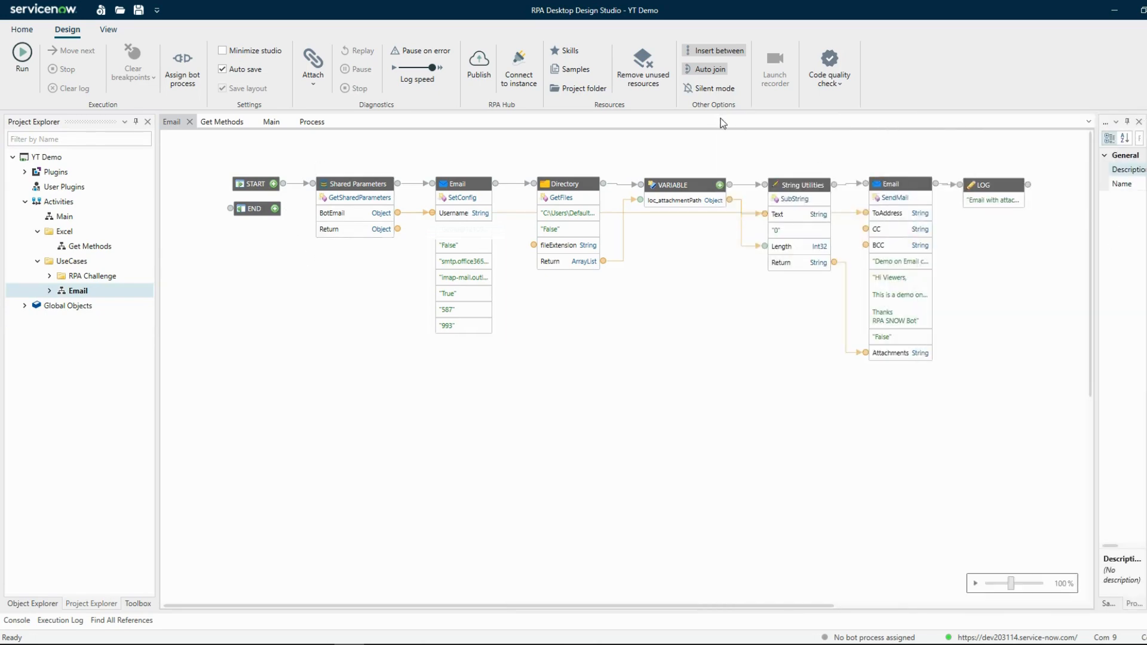
click(830, 61)
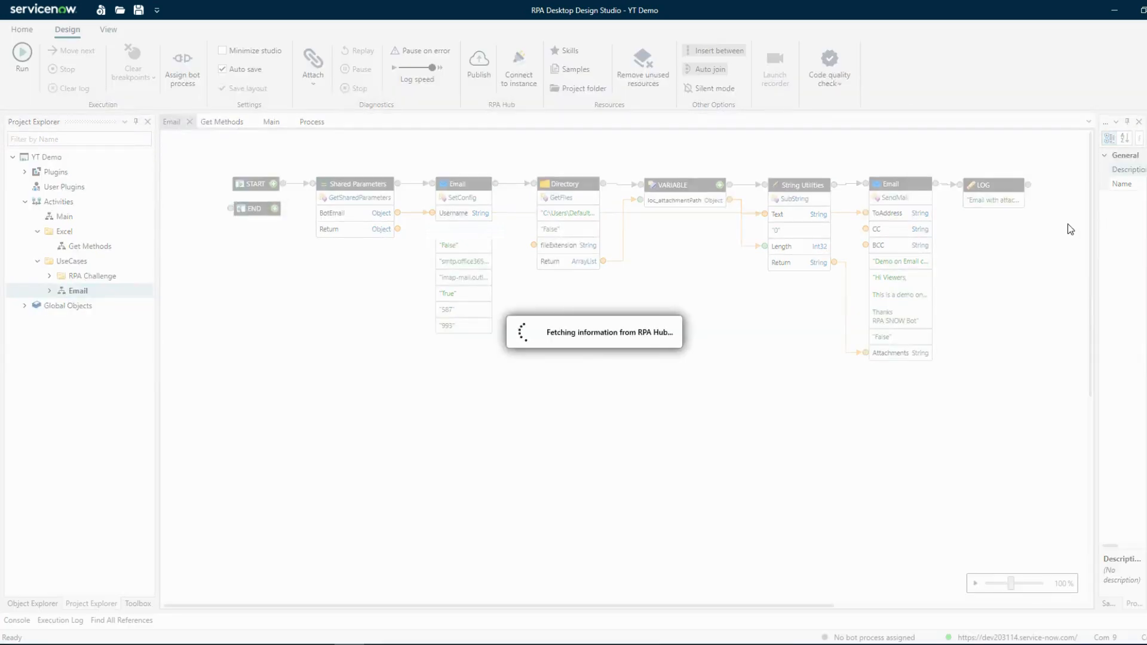
click(704, 347)
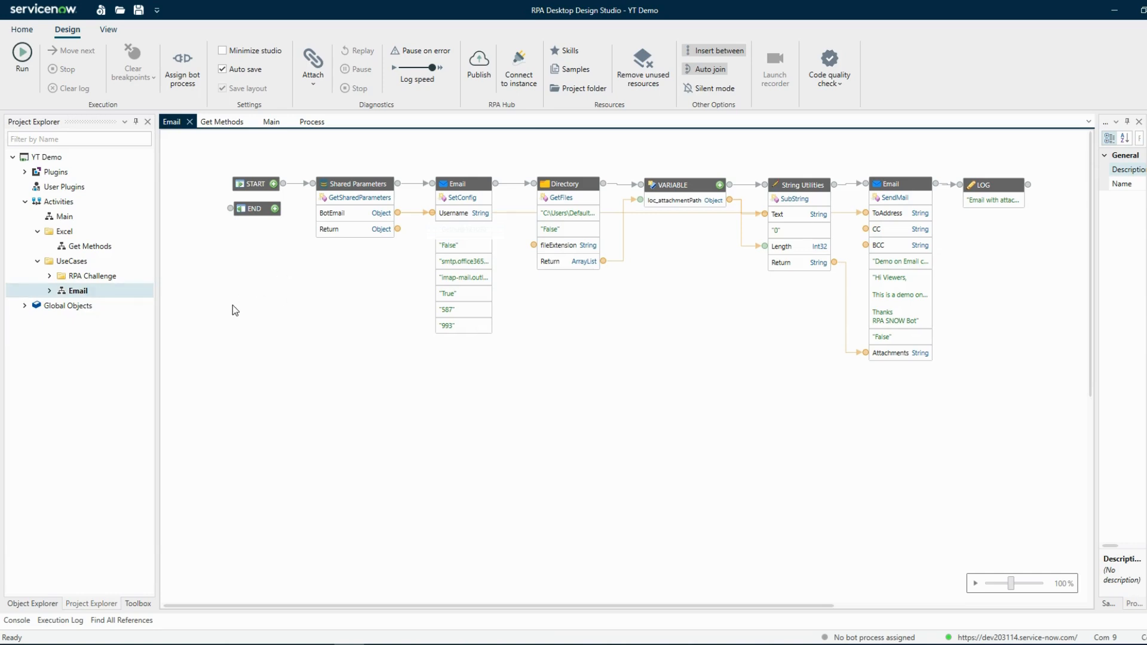
right_click(85, 292)
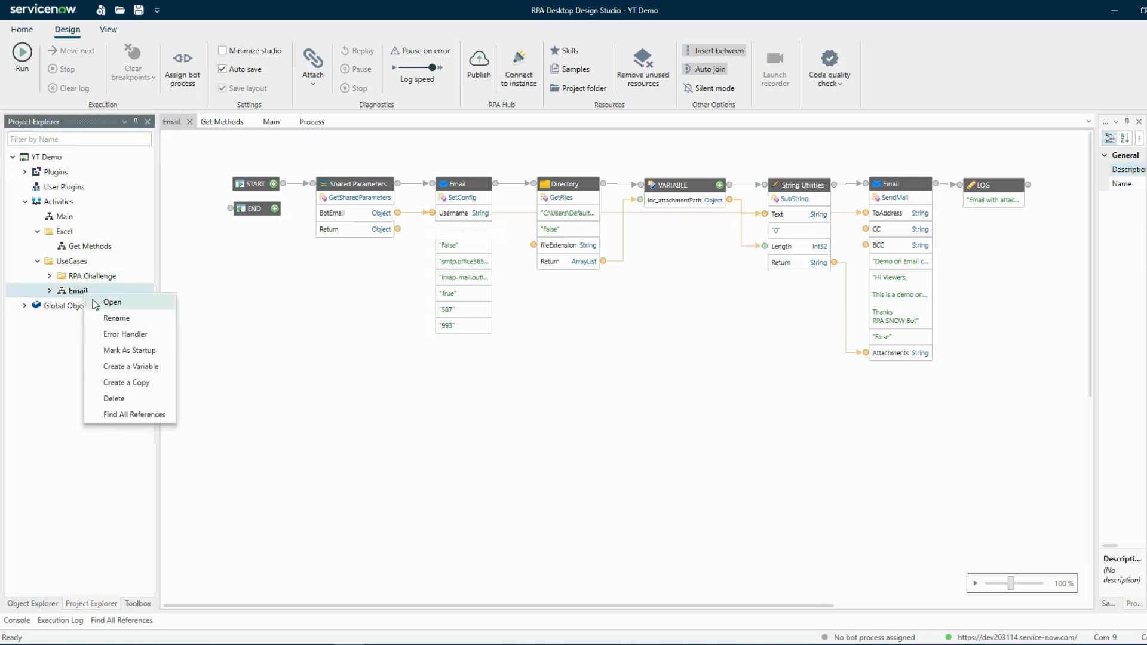
click(373, 335)
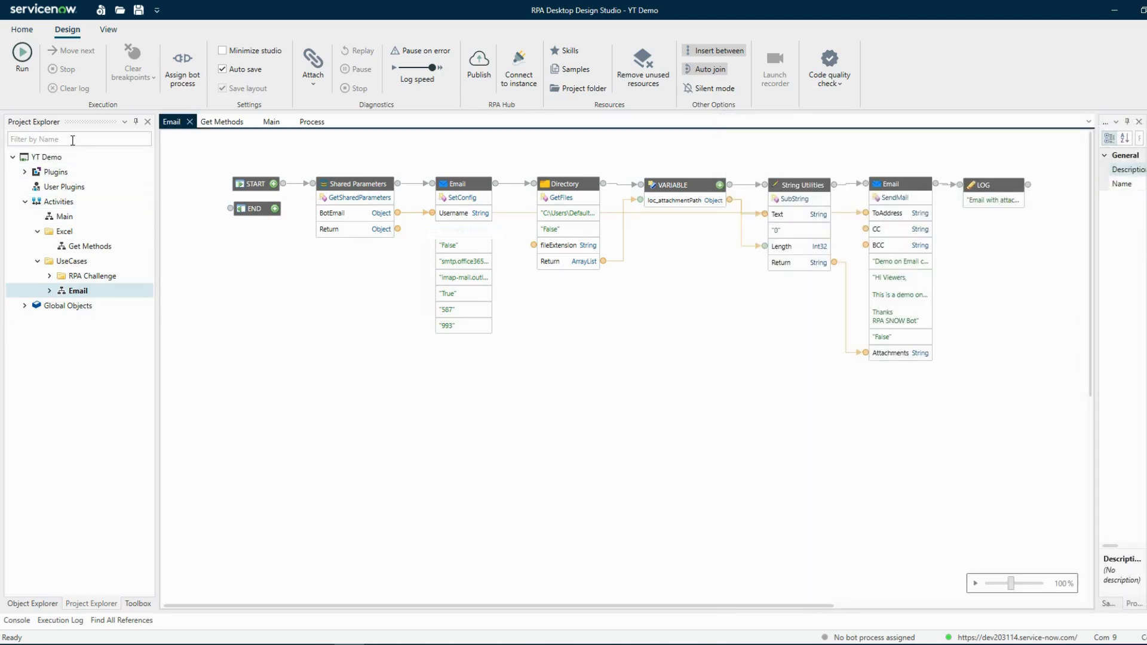
- Filter the project for "process", add the Process activity to the Email flow and connect it after the Log component
click(72, 139)
text(process)
drag(93, 216, 962, 256)
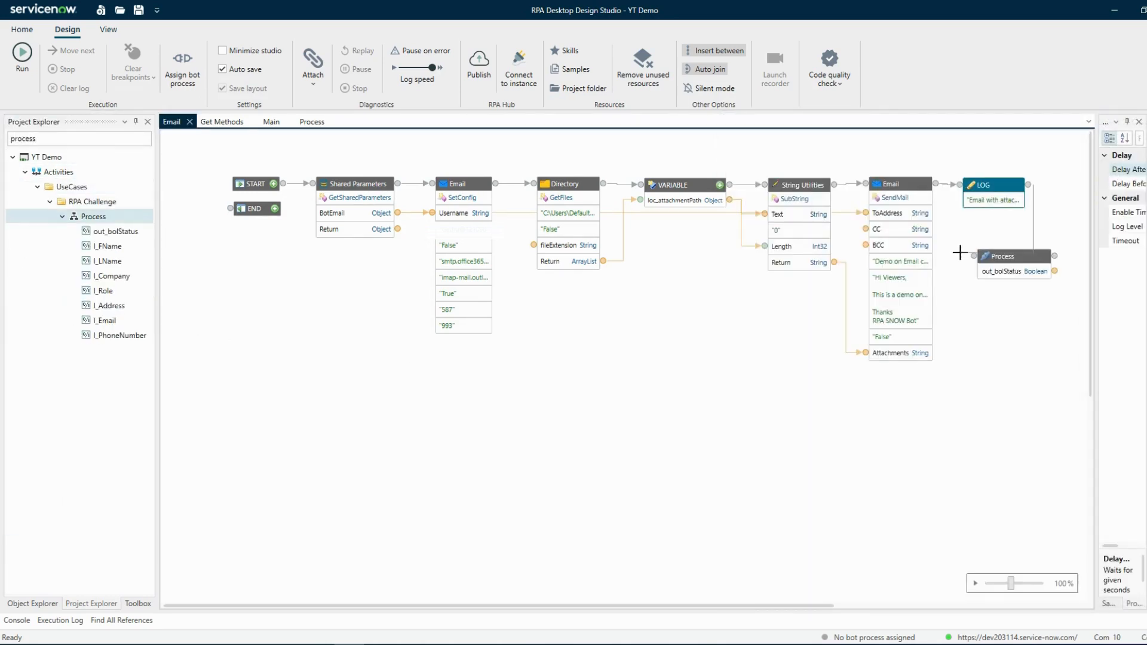
drag(1027, 185, 969, 255)
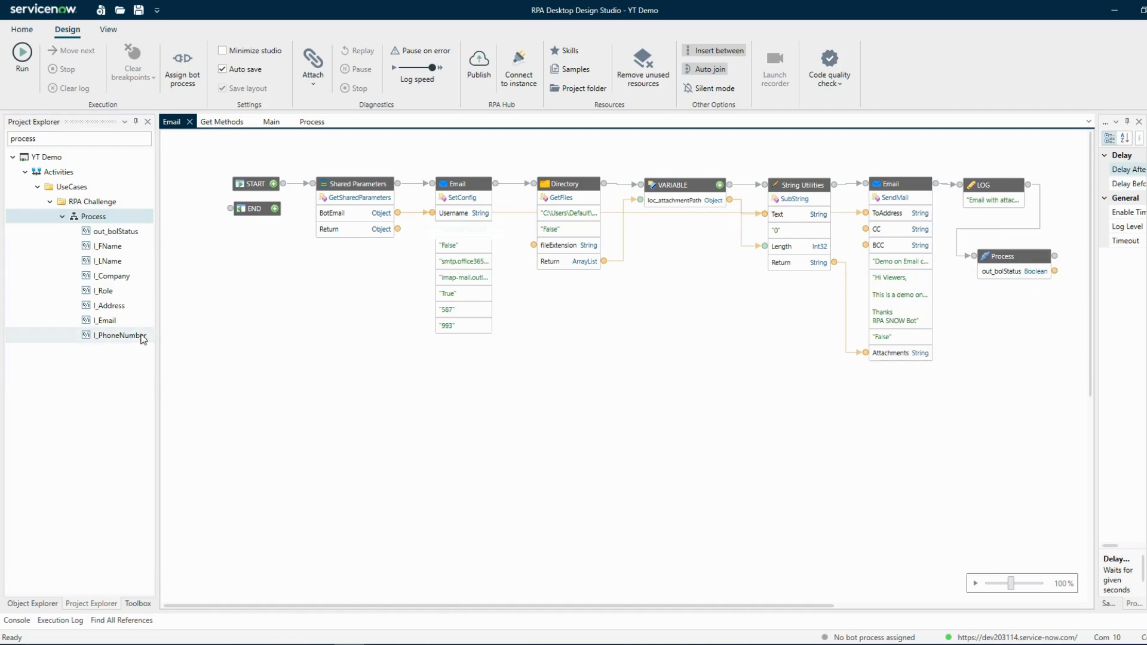
- Delete the Process activity from the Email flow
click(1006, 257)
key(Delete)
key(Return)
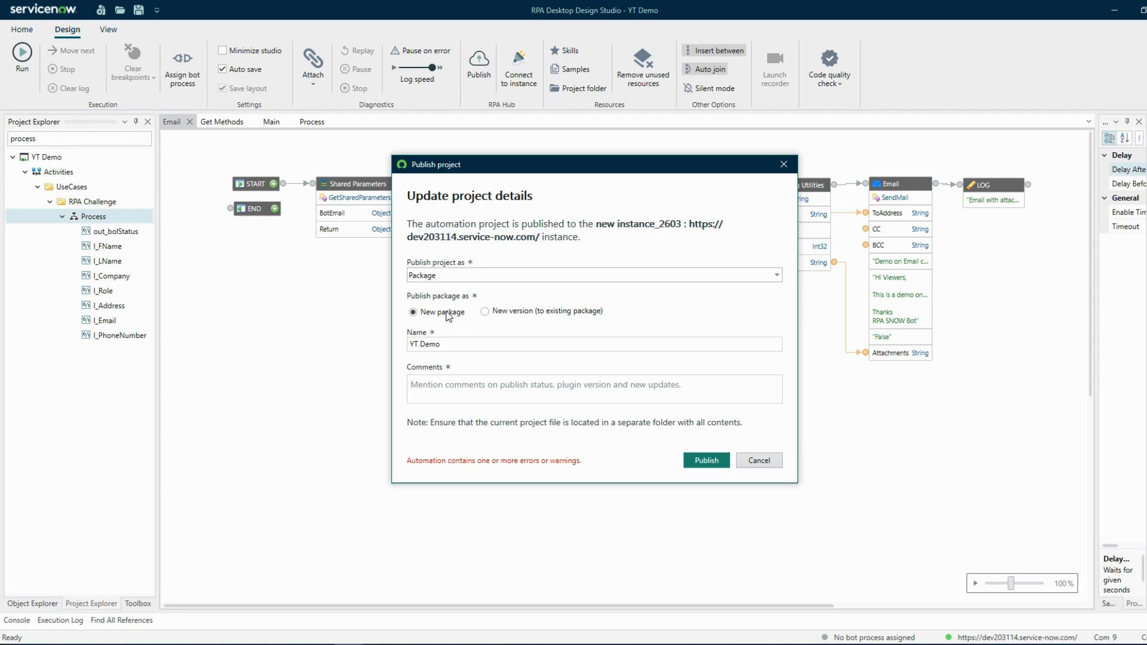
click(448, 392)
click(507, 311)
click(510, 347)
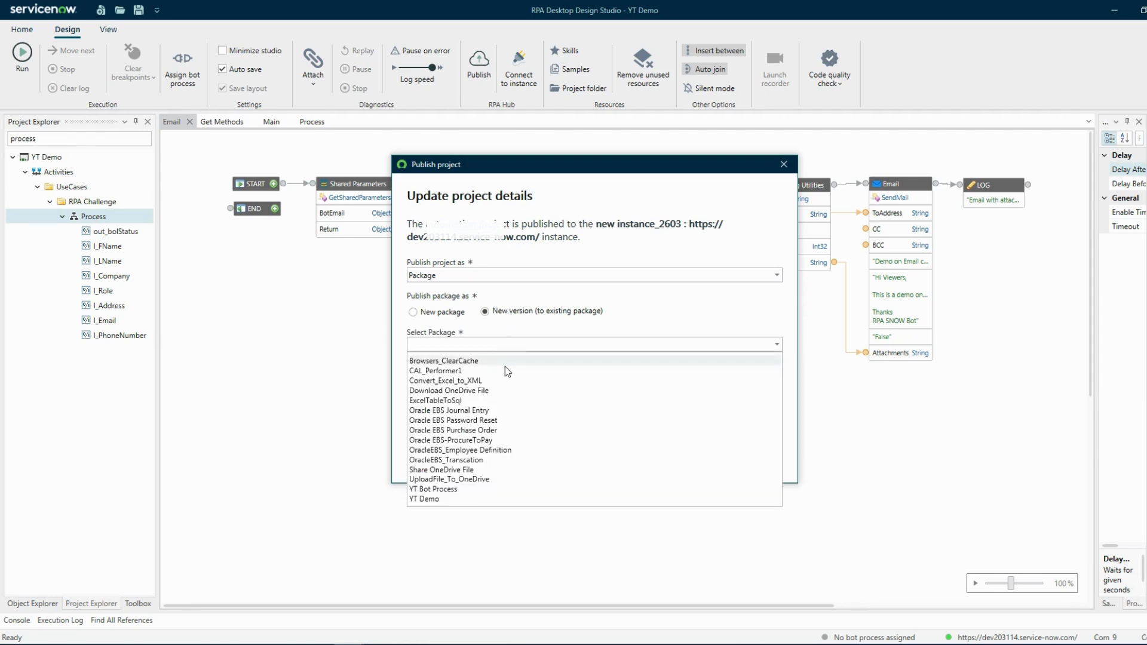
click(482, 501)
click(478, 392)
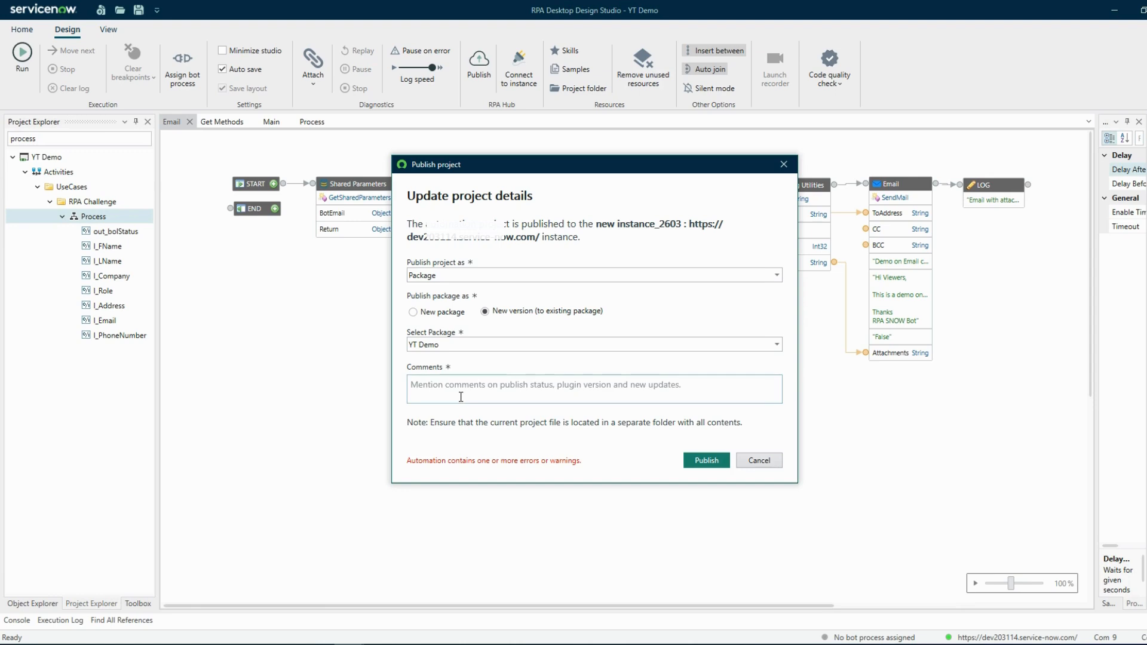
click(780, 170)
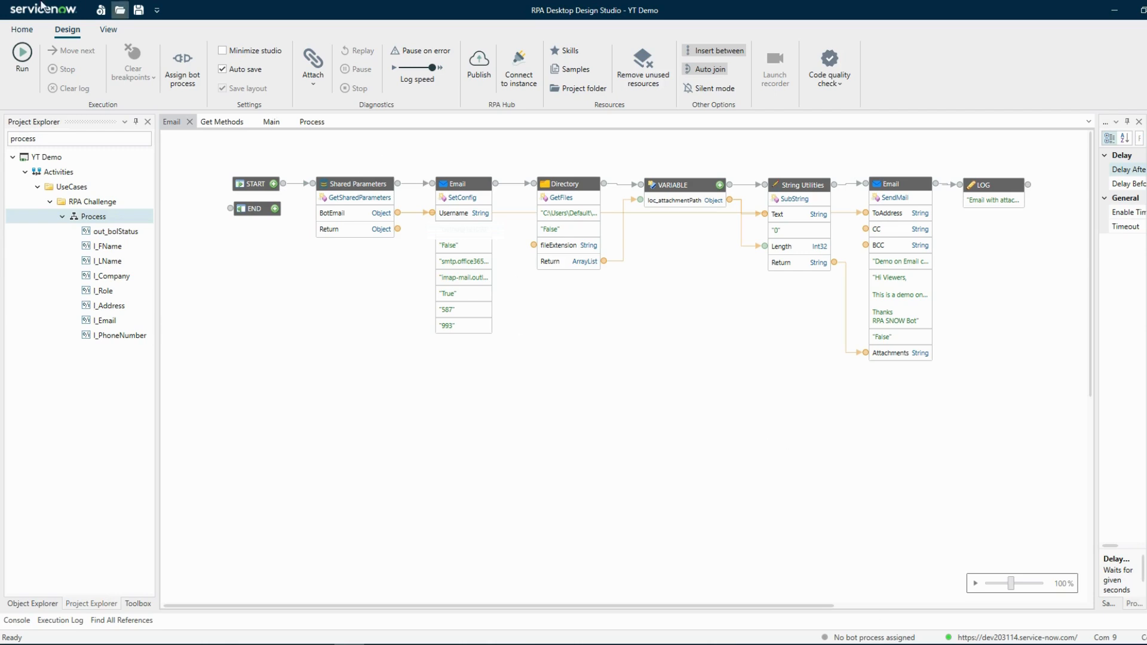
- Assign the YT Bot Process and its robot to the project
click(193, 87)
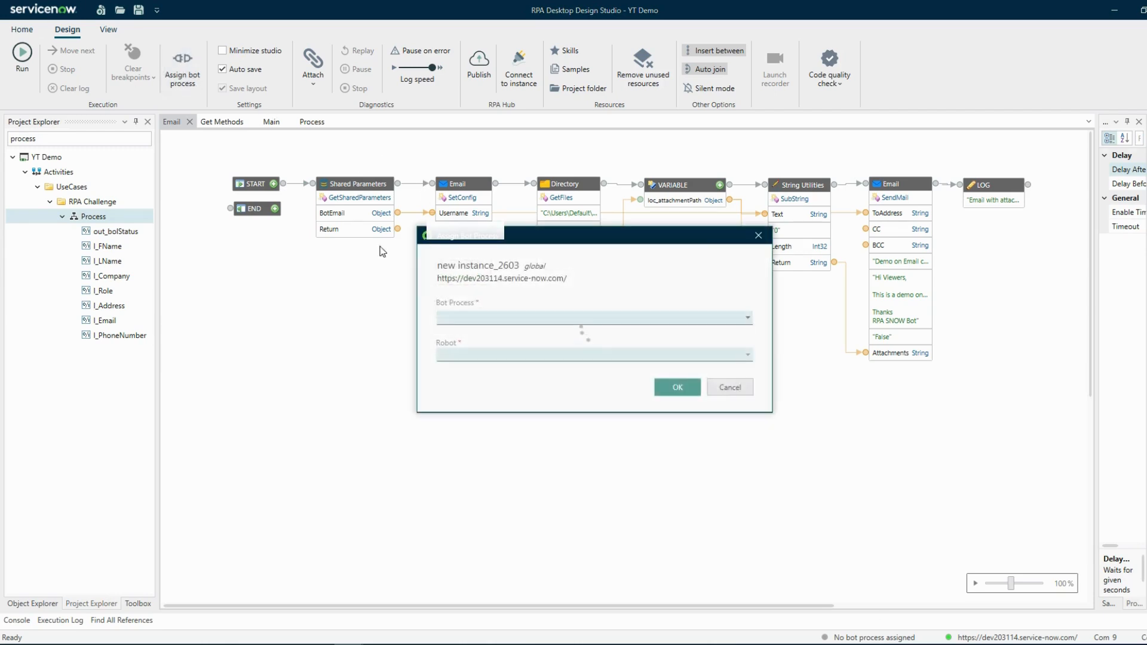
click(465, 322)
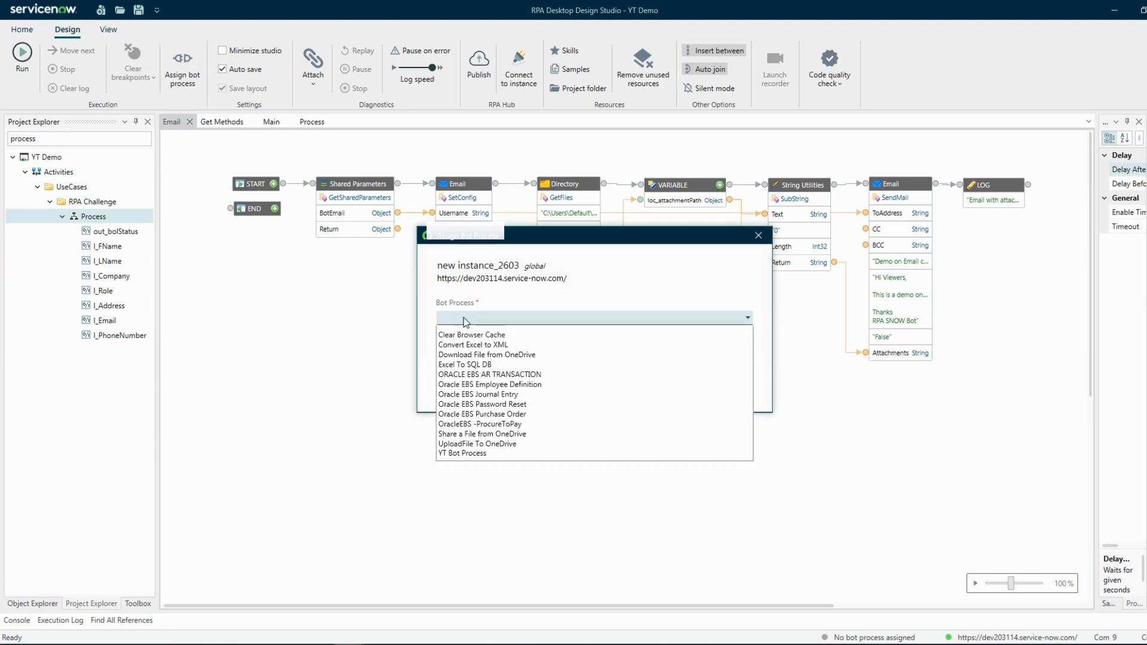
click(471, 454)
click(462, 358)
click(458, 371)
click(673, 389)
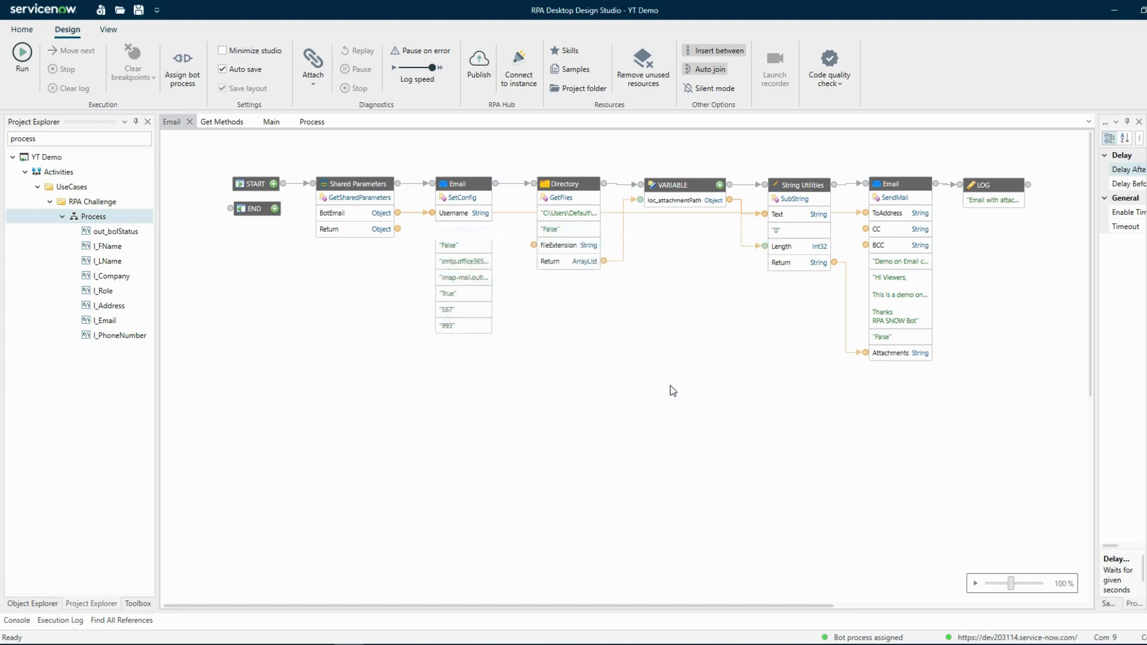
- Set up publishing the project as a new version of the existing YT Bot Process package
click(479, 74)
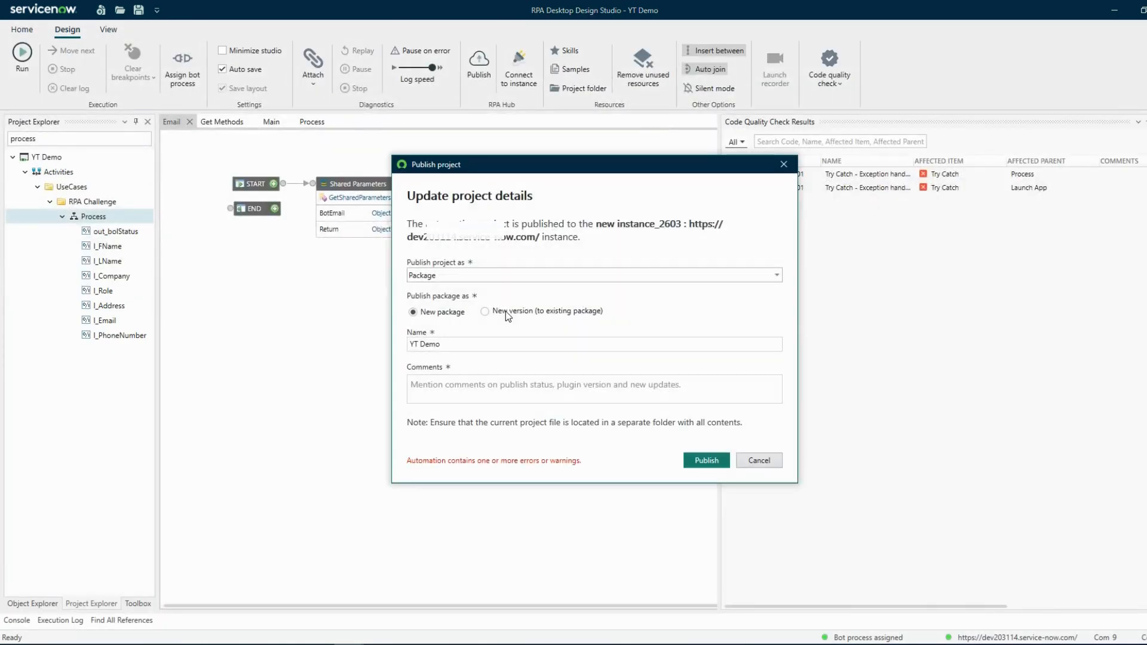
click(506, 311)
click(481, 345)
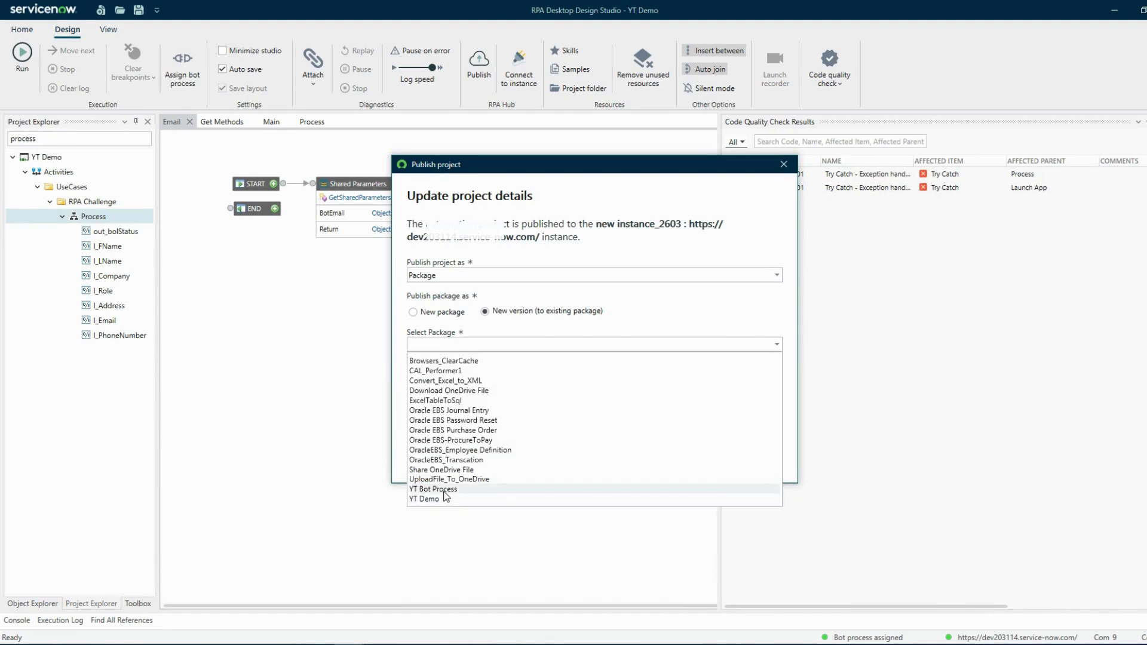
click(445, 491)
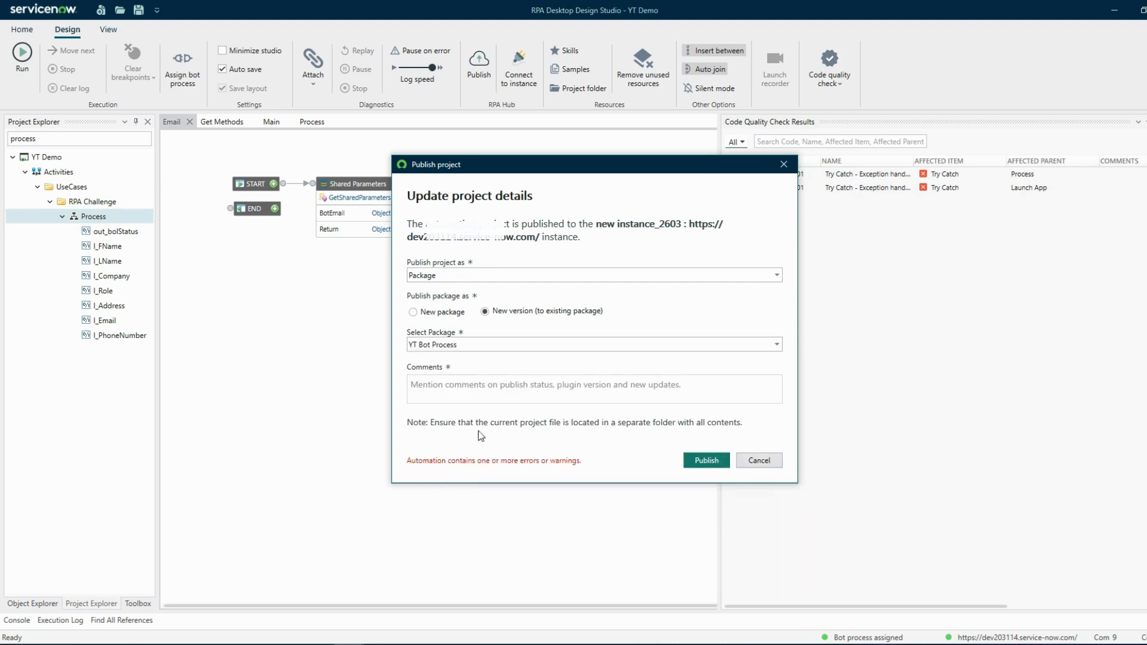
- Enter the comment "YT Demo for publishing and running from rpa hub" and publish the package version
click(470, 386)
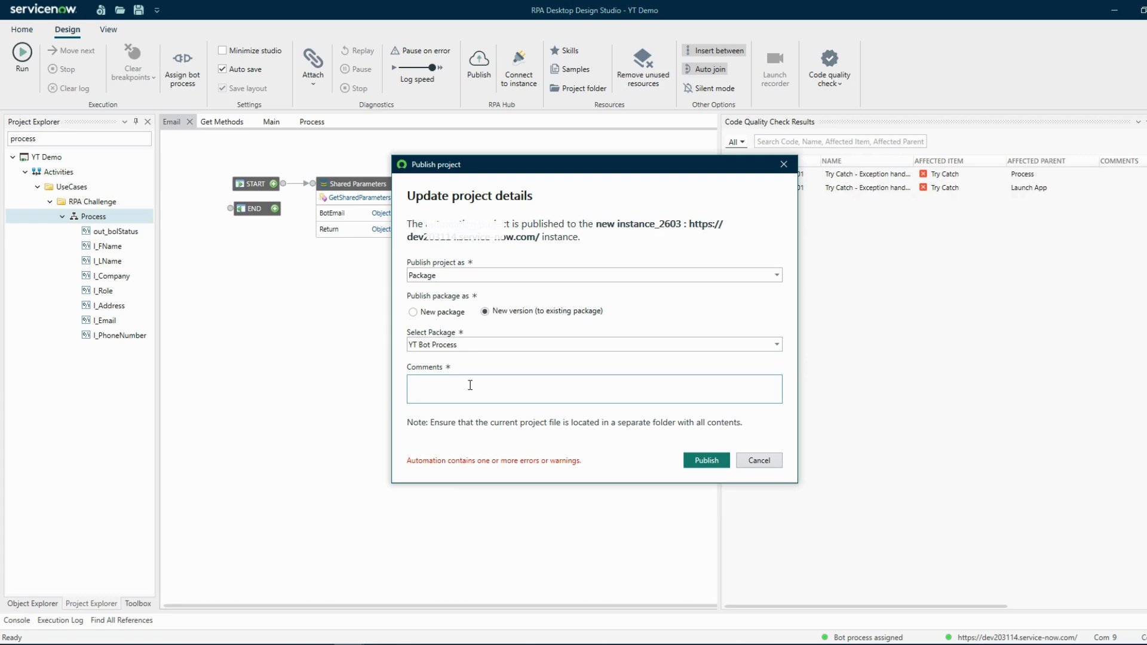
text(YT Demof)
text(or publishing)
text( and testing the bot)
click(706, 461)
click(686, 386)
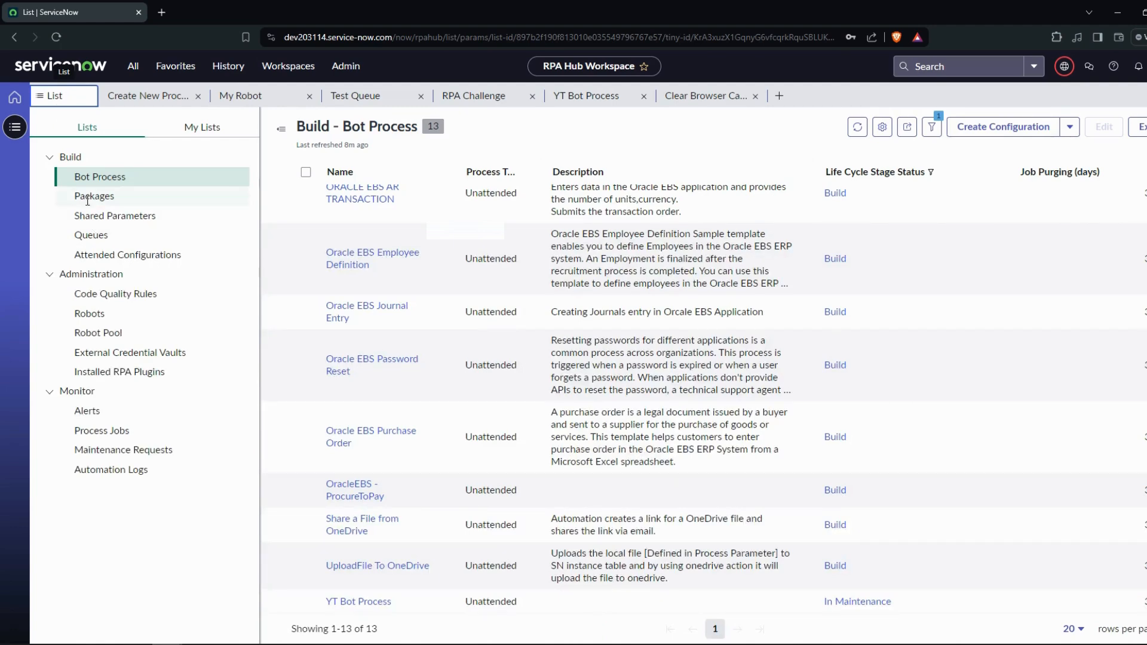
- Examine the YT Bot Process package's versions in the RPA Hub workspace
click(88, 197)
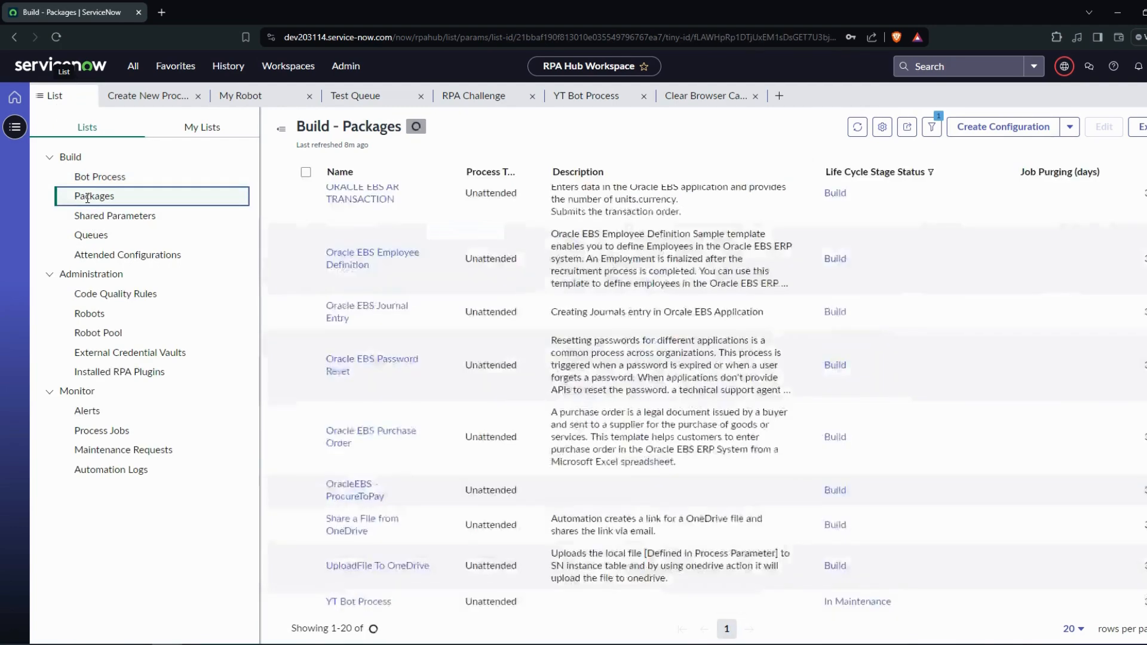
click(361, 568)
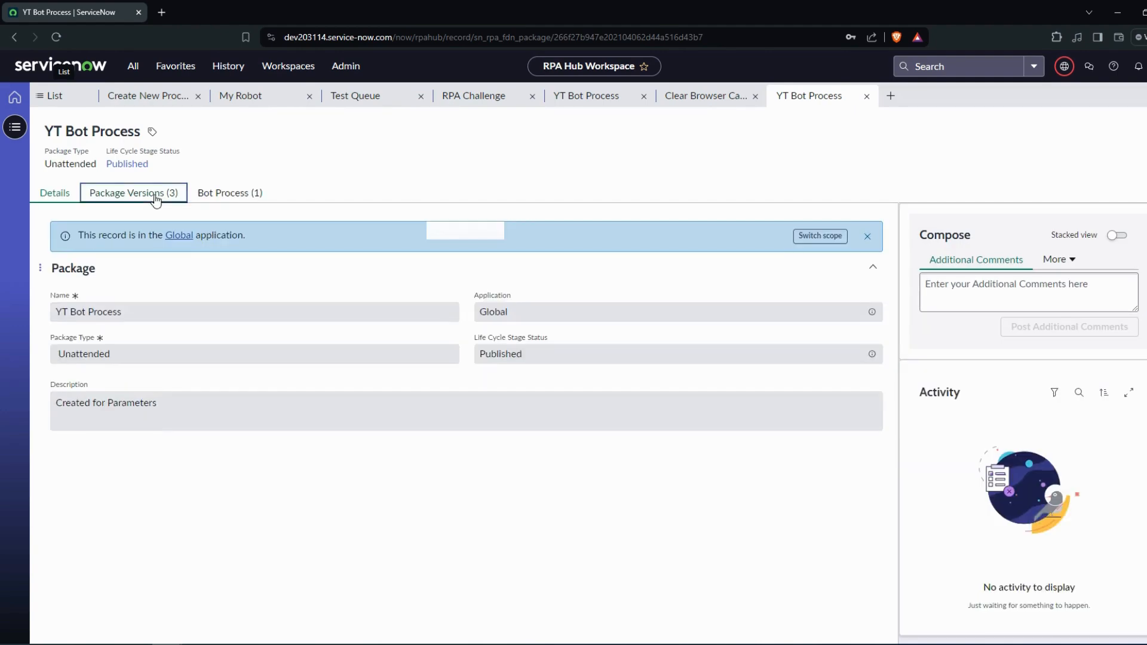
click(154, 196)
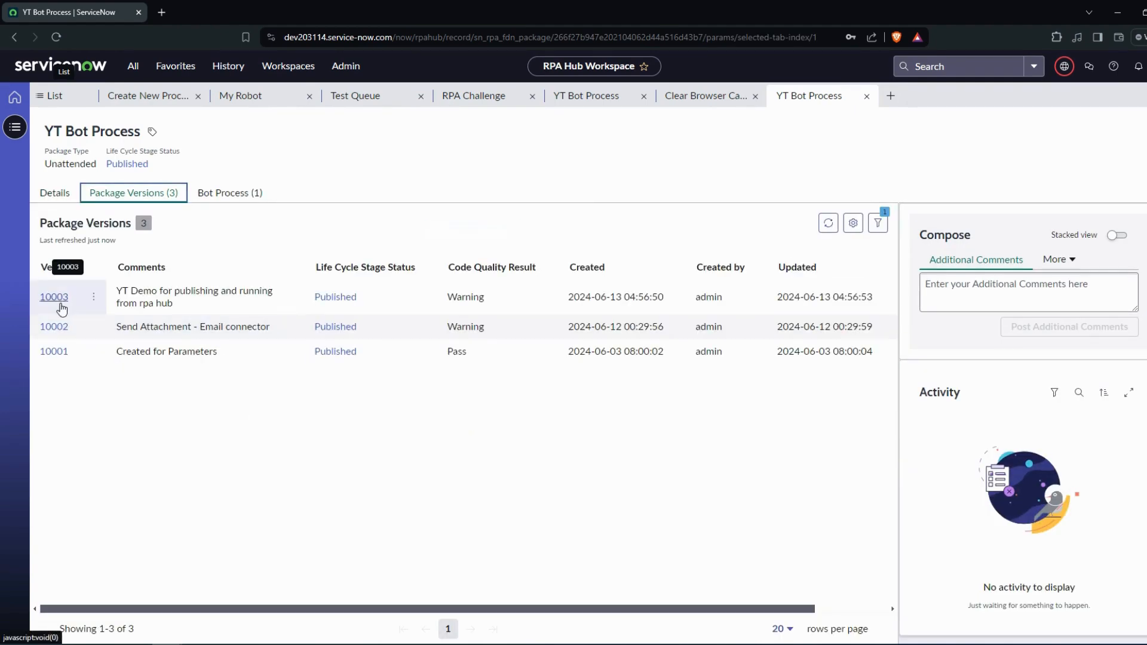
- Set the package version to 10003 in the YT Bot Process record's details and publish the bot process
click(64, 102)
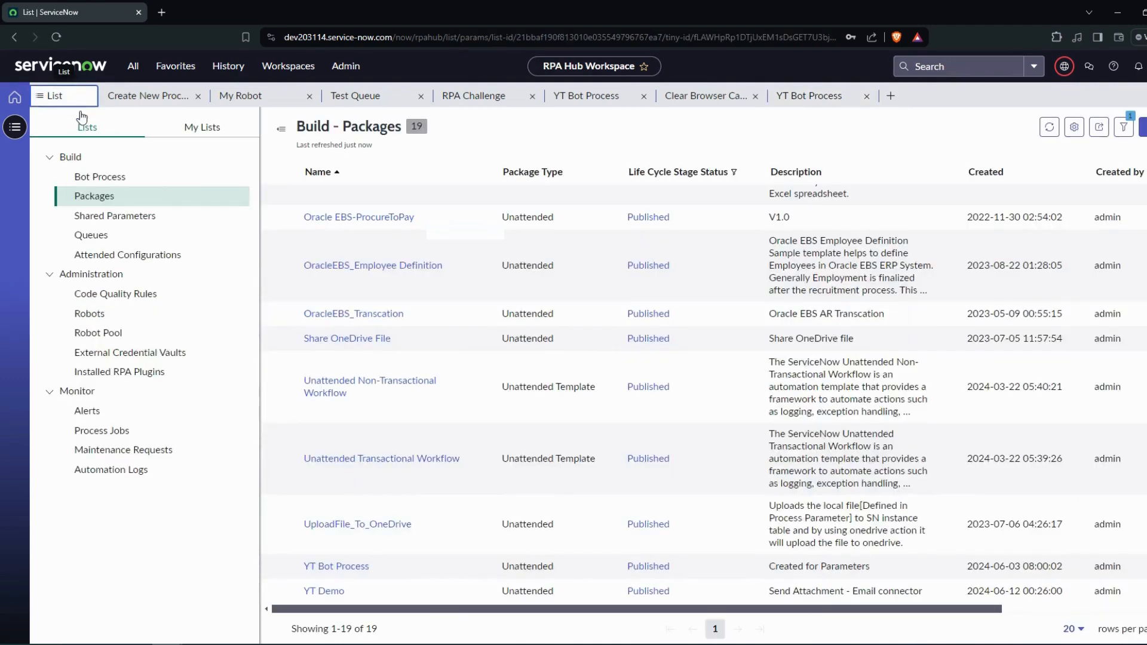
click(588, 97)
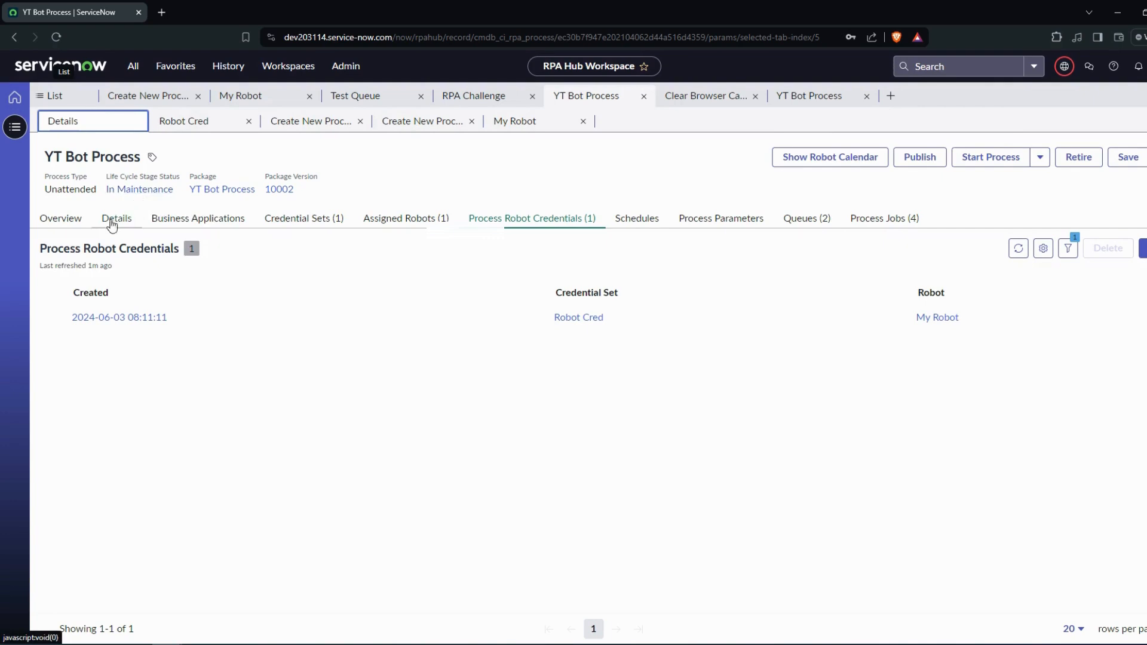
click(106, 231)
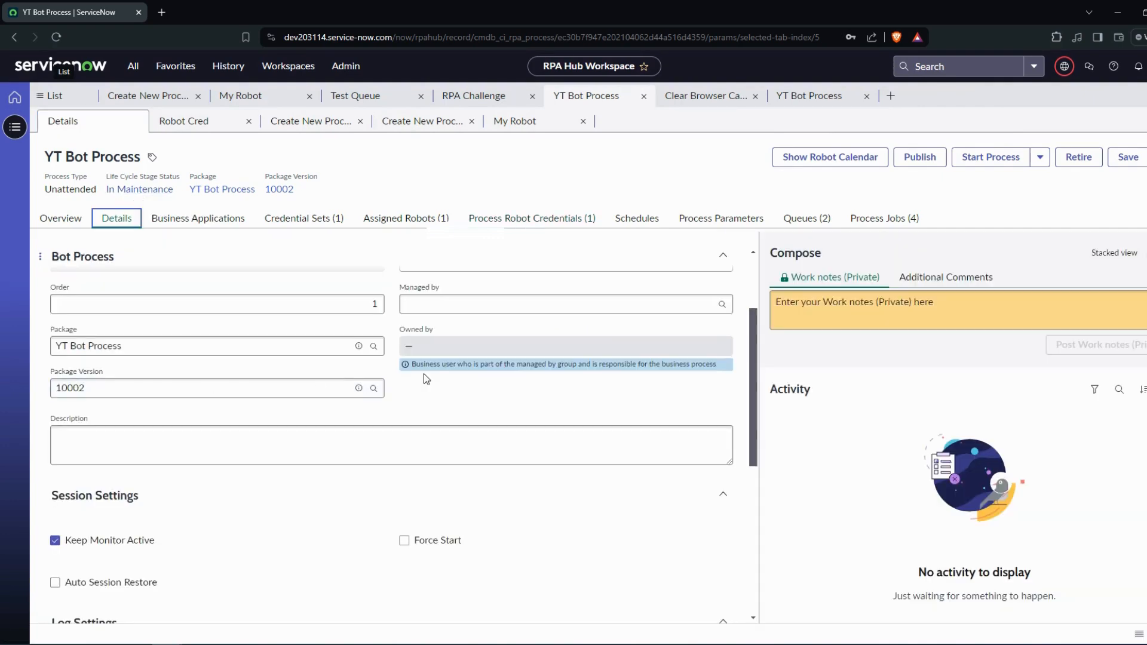
click(373, 389)
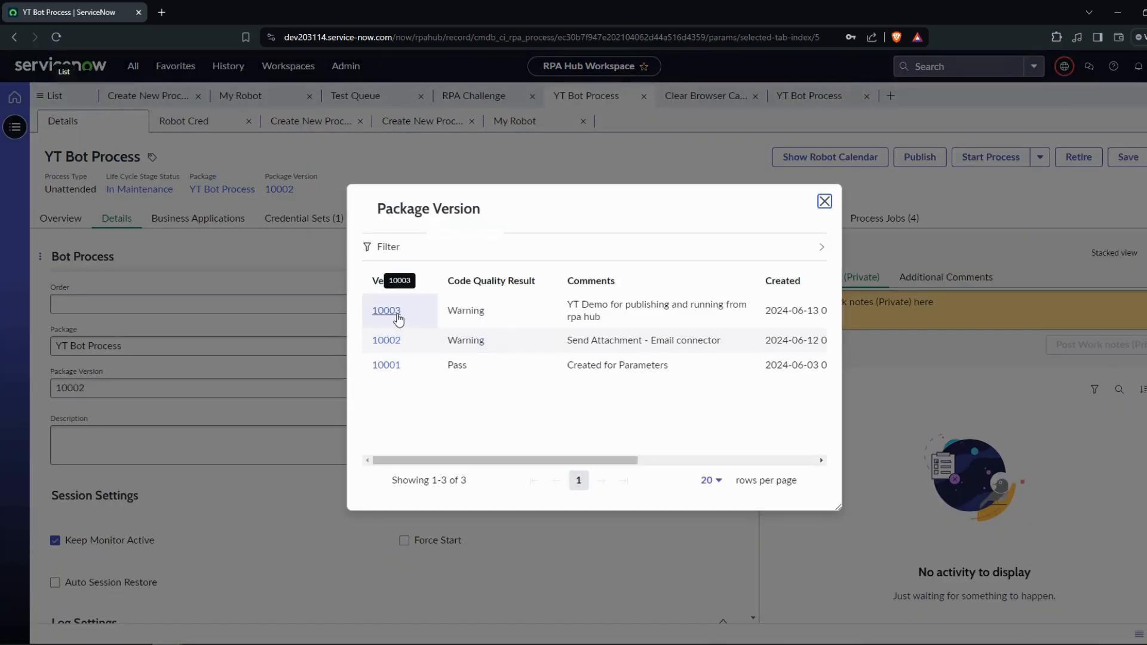
click(386, 311)
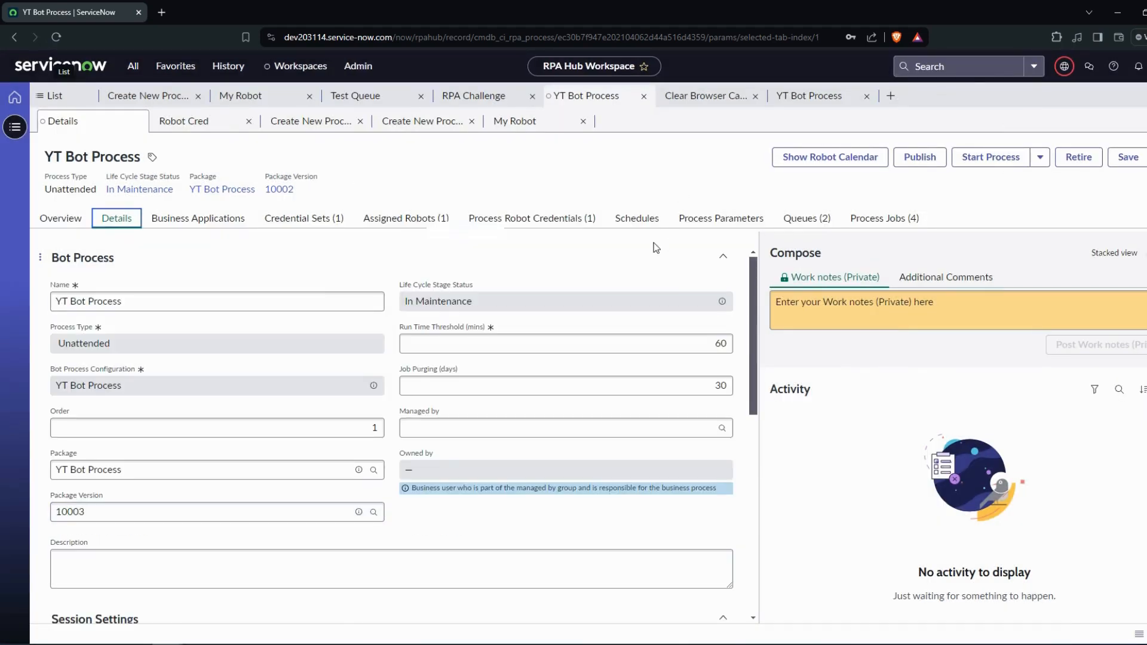
click(921, 157)
click(829, 156)
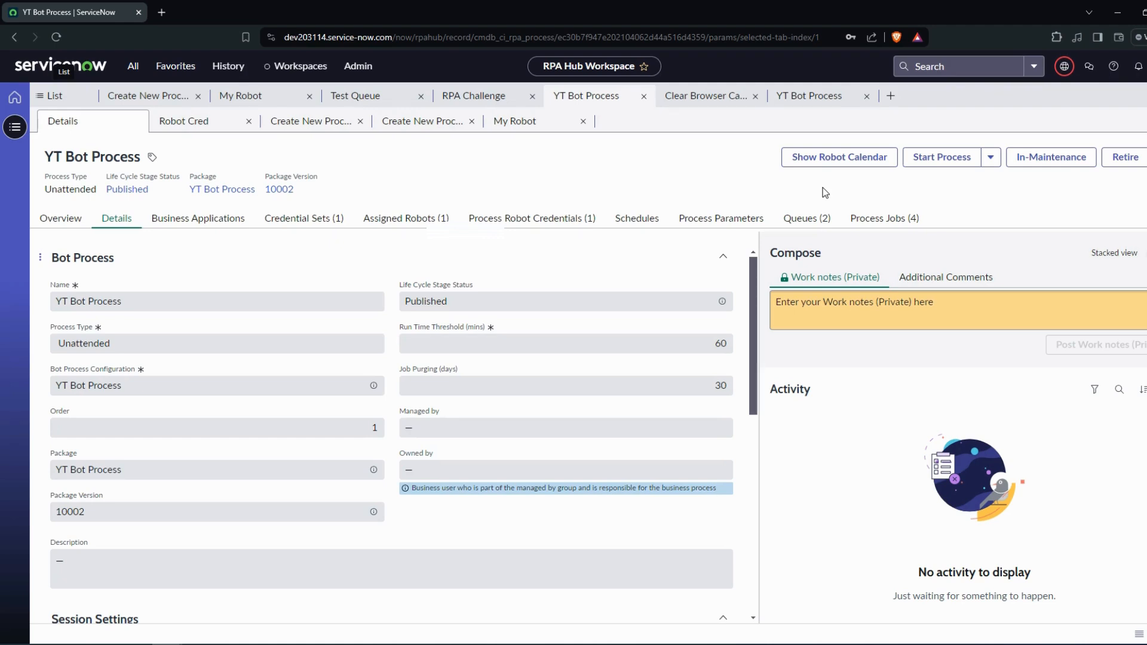
- Open the Code Quality Rules list in RPA Hub and view the active code quality rules in RPA Desktop Design Studio
click(48, 96)
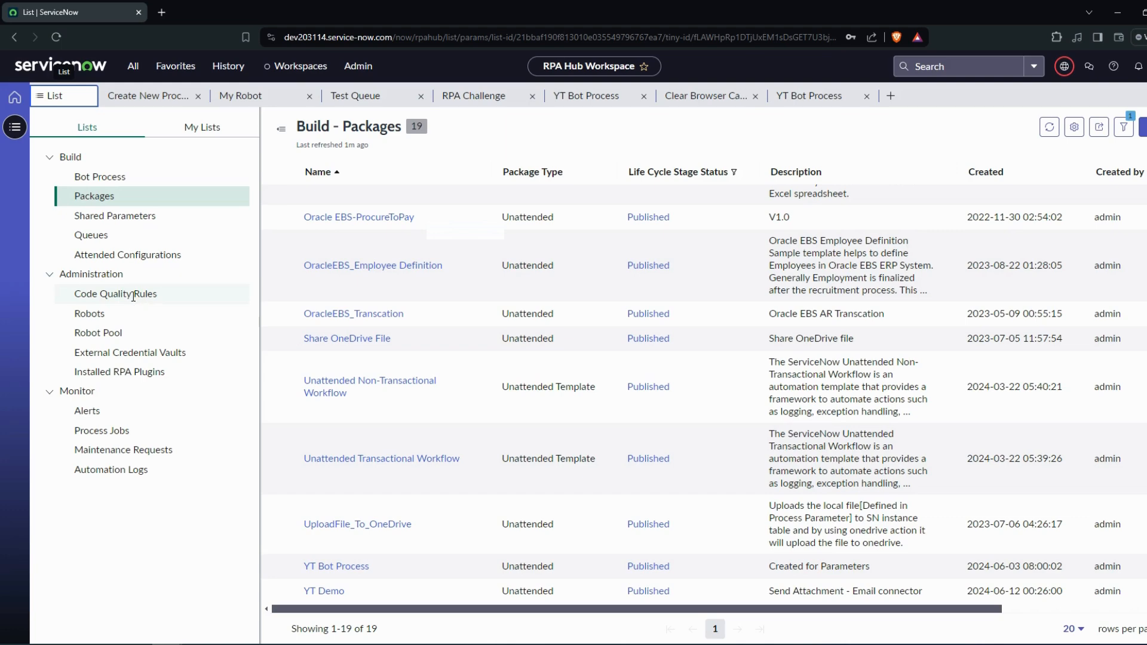
click(123, 294)
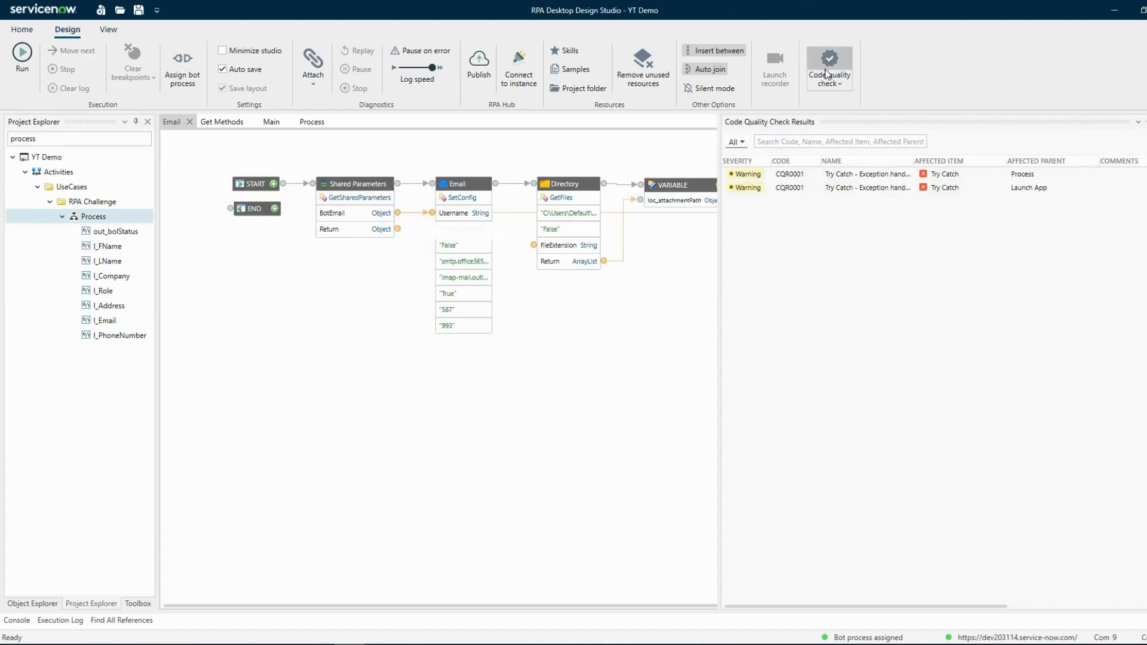
click(830, 63)
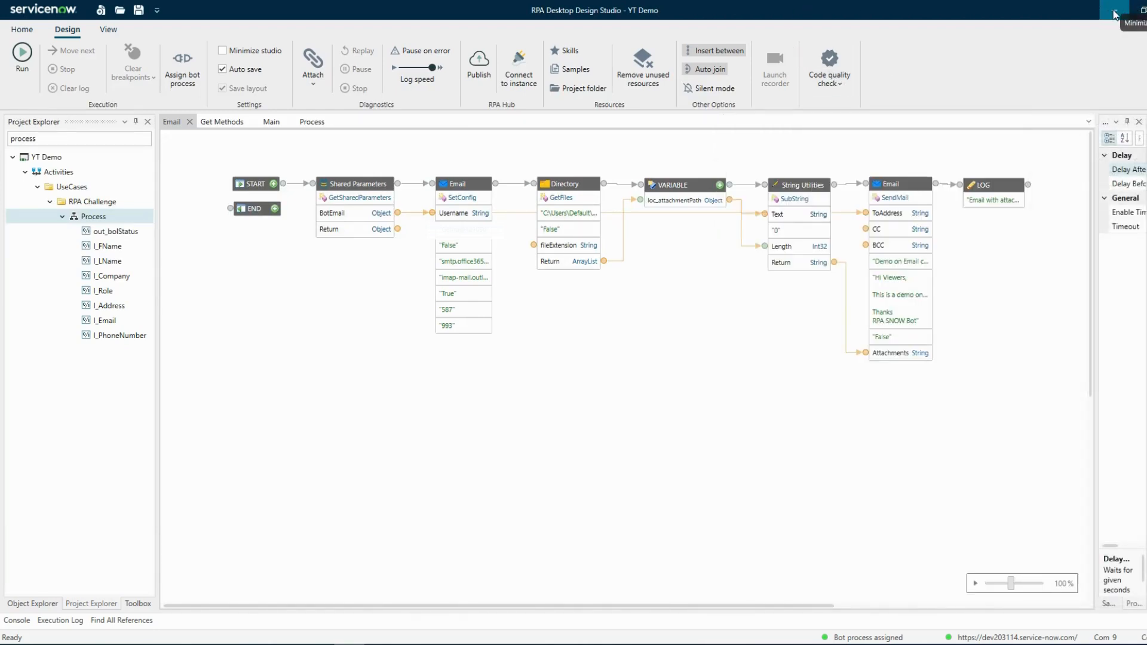
click(842, 87)
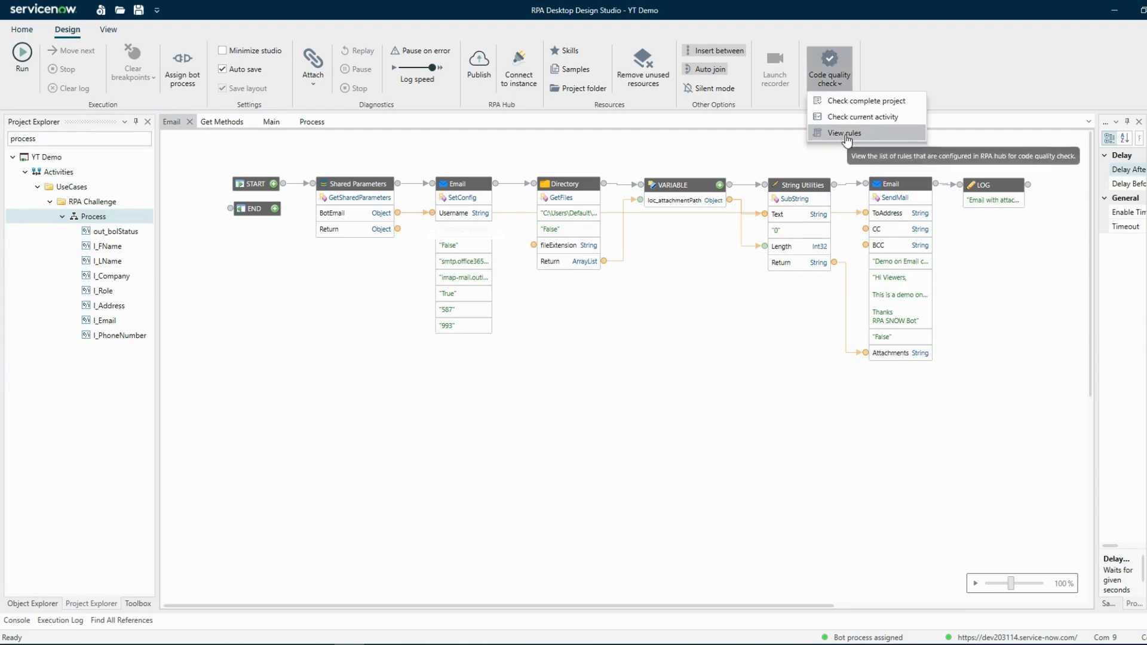
click(846, 134)
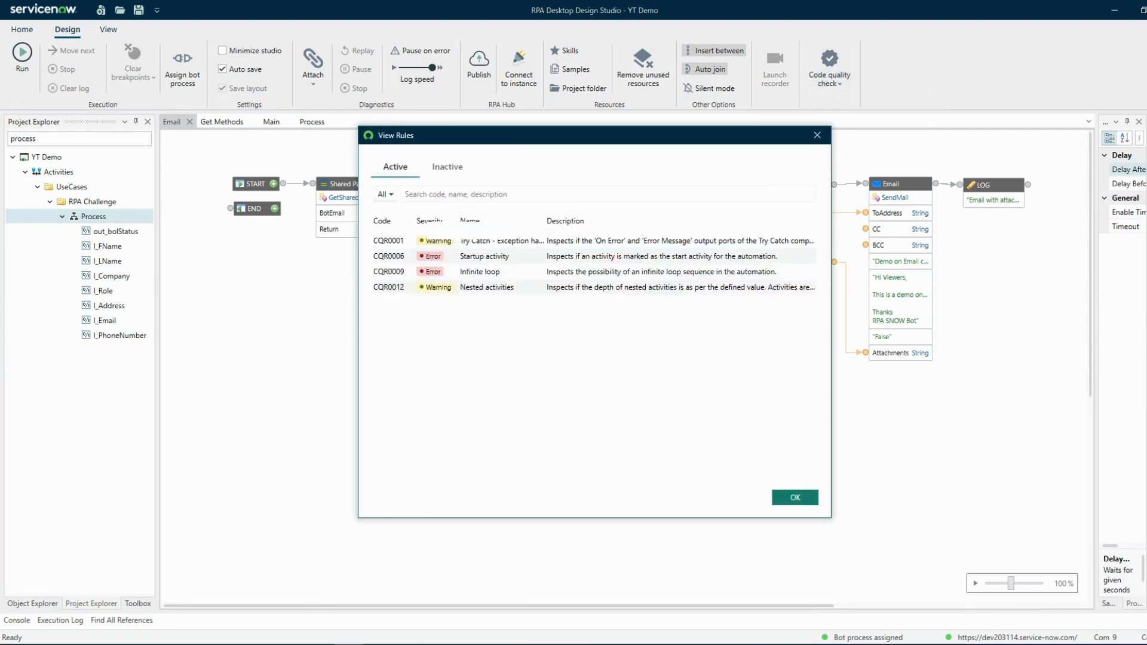
- Open code quality rule CQR0001 in RPA Hub and examine its Active setting and severity options
click(207, 579)
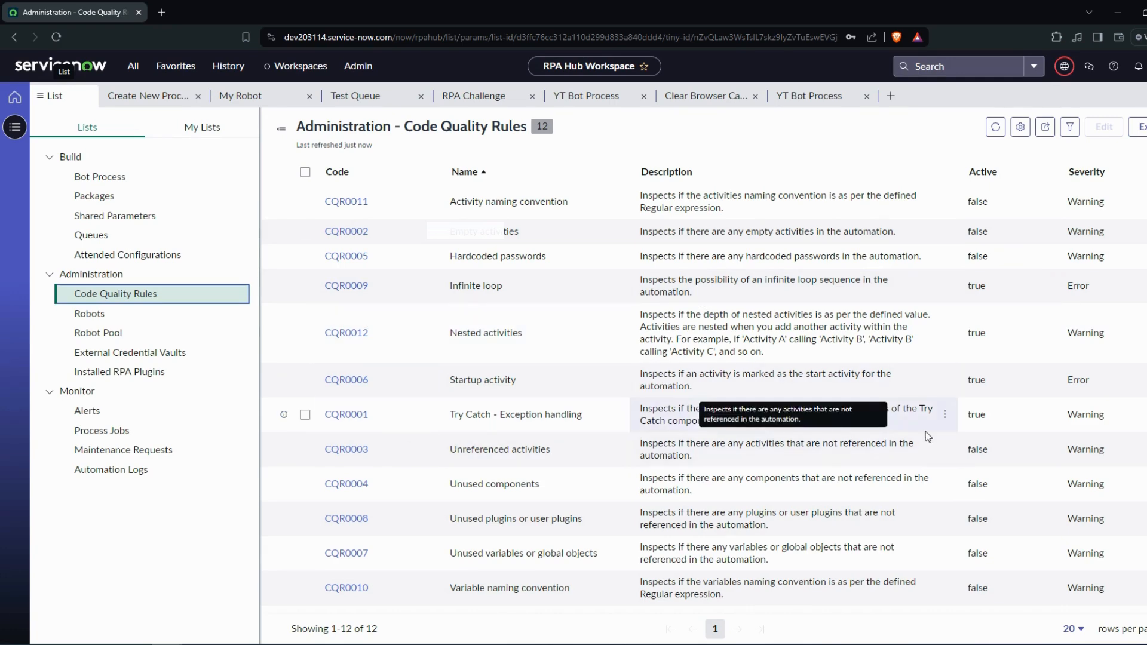
click(347, 414)
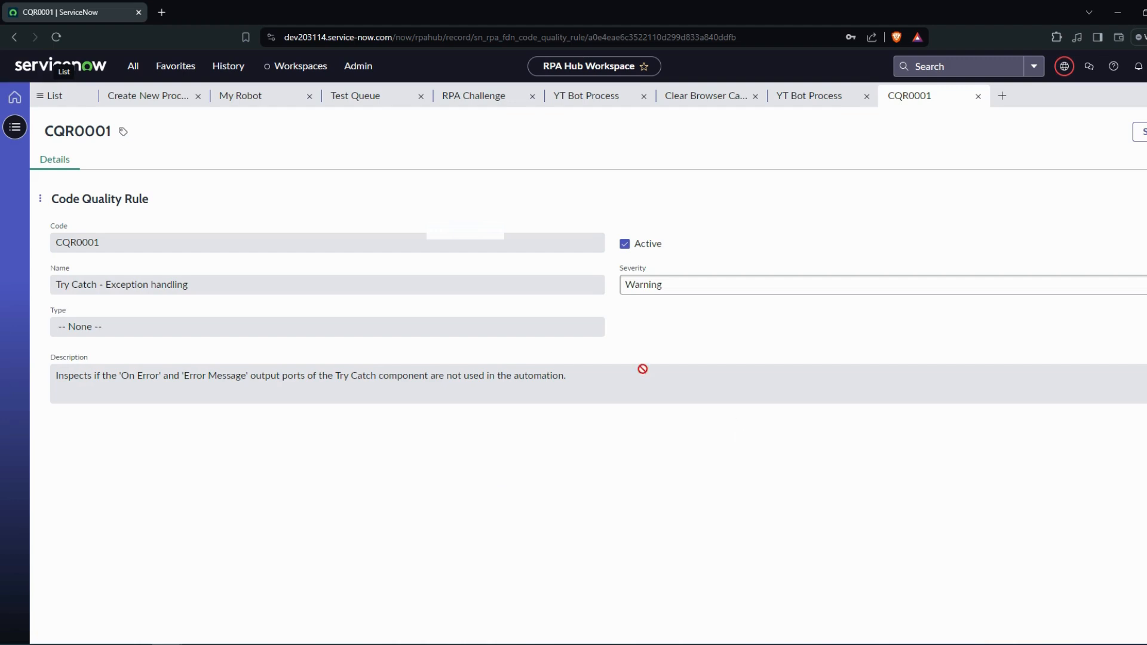
click(660, 245)
click(688, 289)
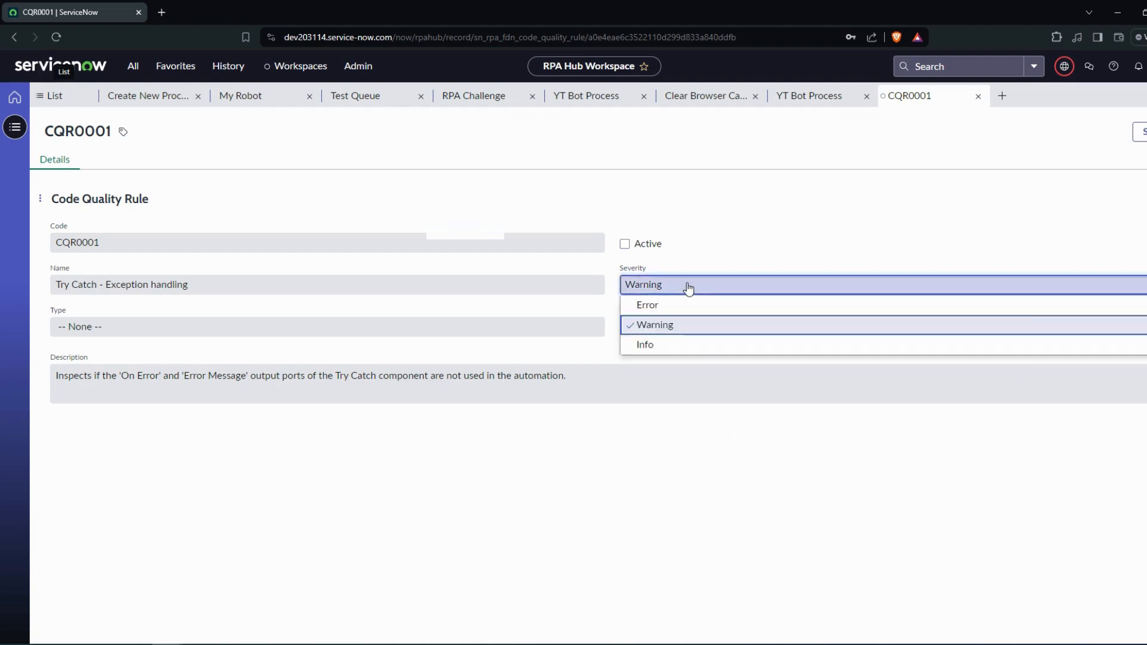
click(647, 272)
click(670, 287)
click(645, 325)
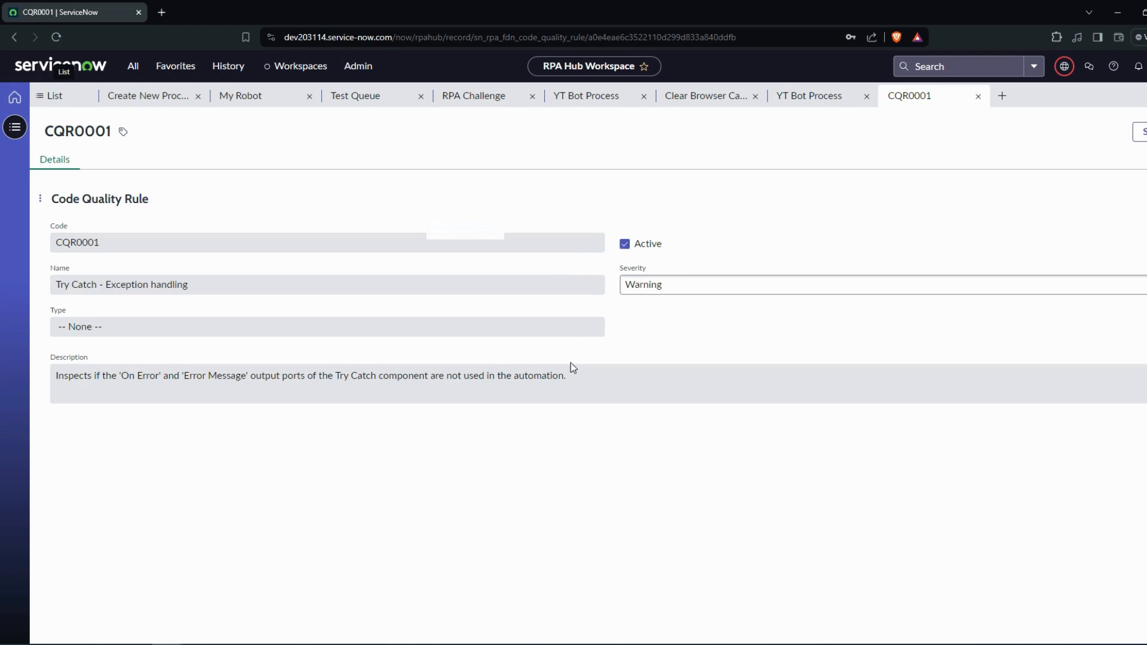
- Switch back to RPA Desktop Design Studio and close the View Rules dialog
mouse_move(346, 636)
click(440, 582)
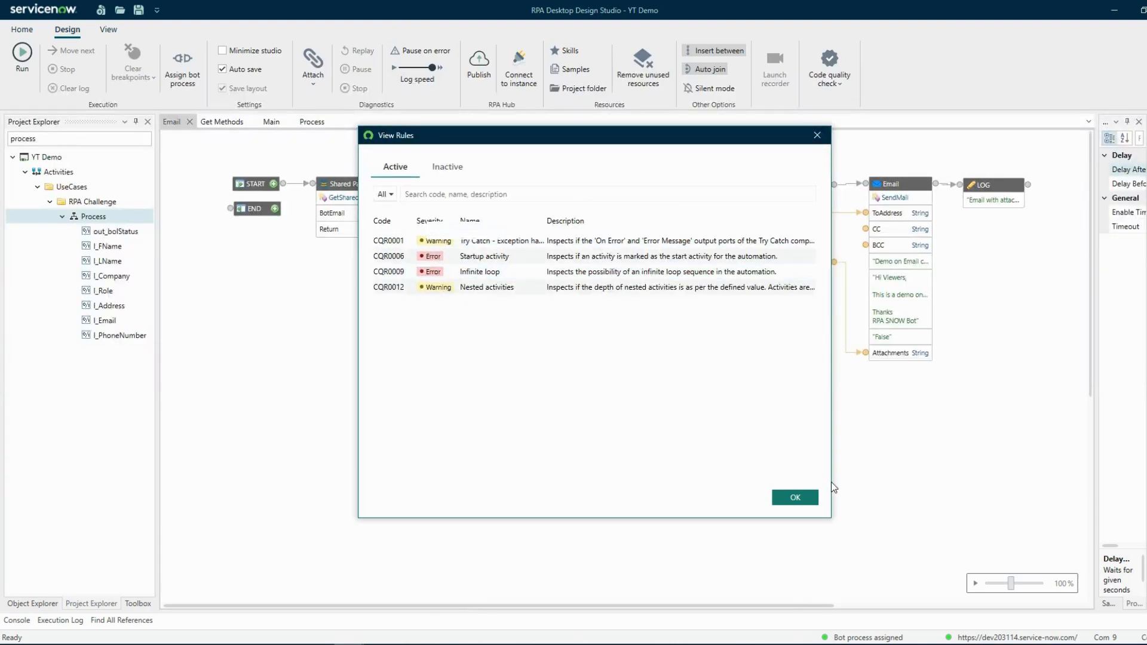
click(798, 499)
- Switch to RPA Hub and filter the Code Quality Rules list to rules whose Active value is true
mouse_move(168, 642)
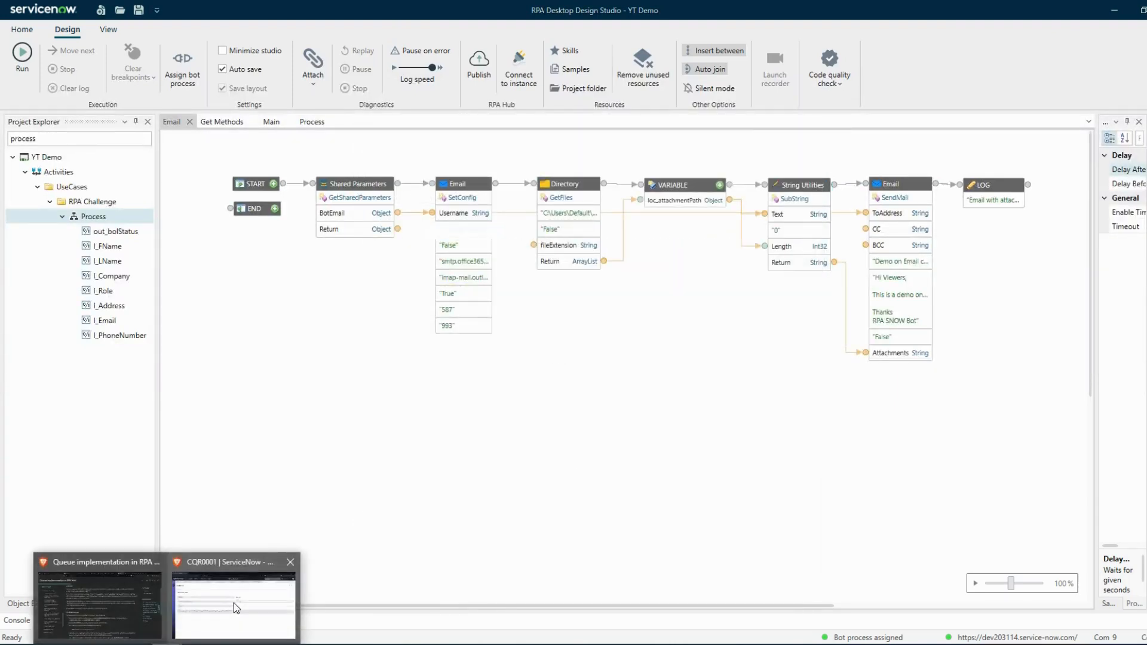
click(236, 607)
click(69, 99)
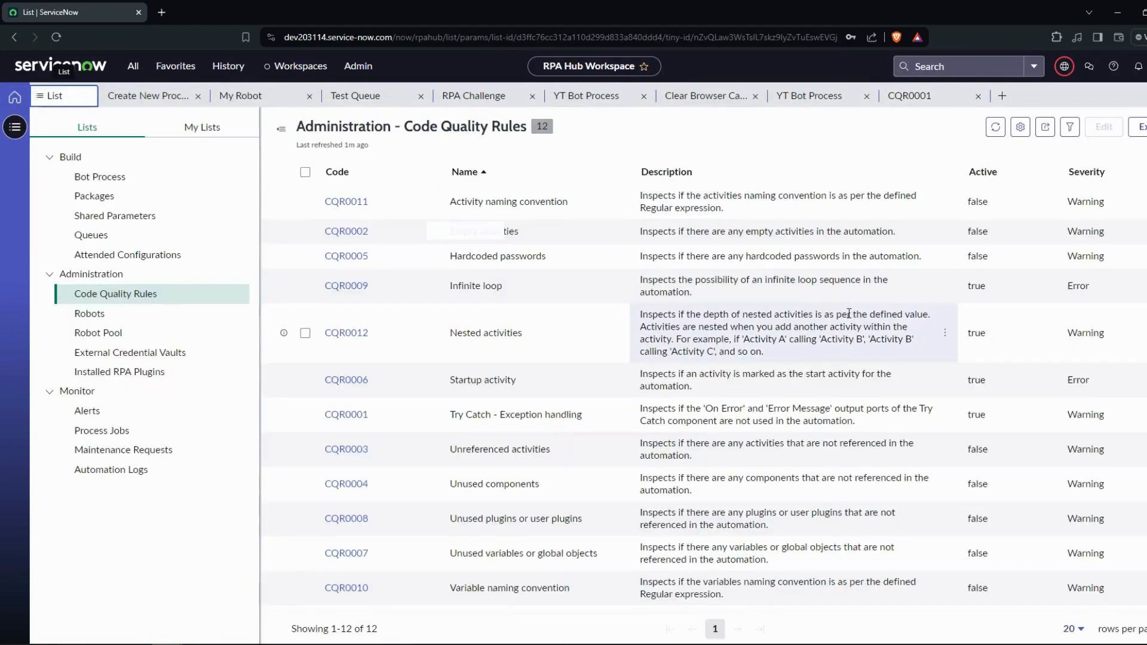
click(1044, 178)
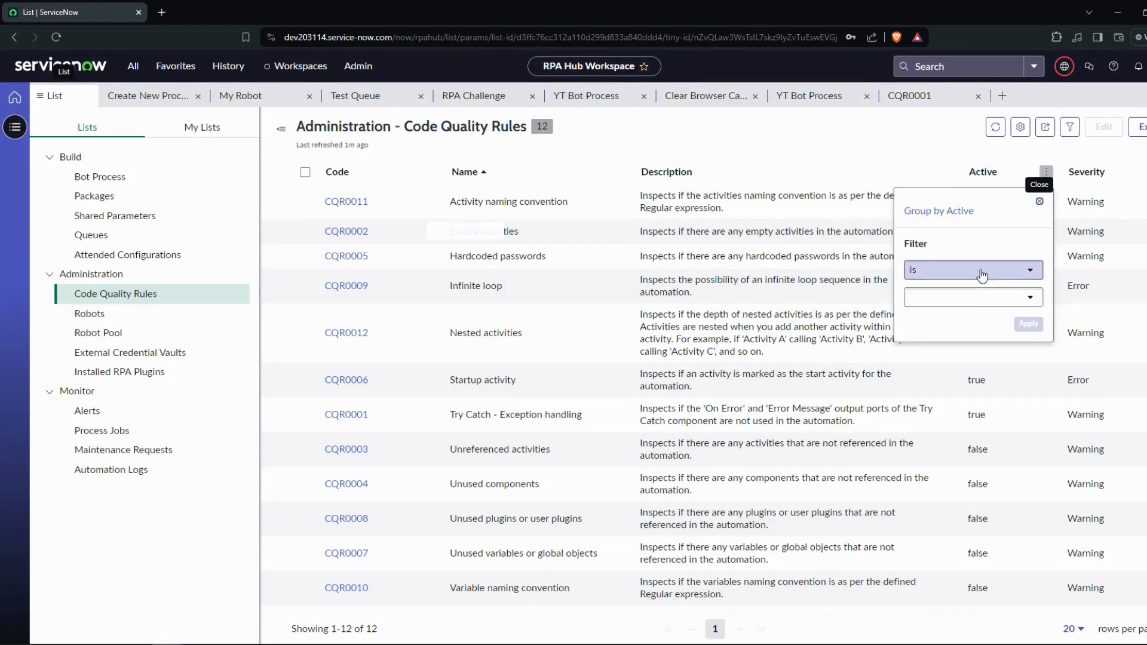
click(968, 297)
click(969, 318)
click(1030, 324)
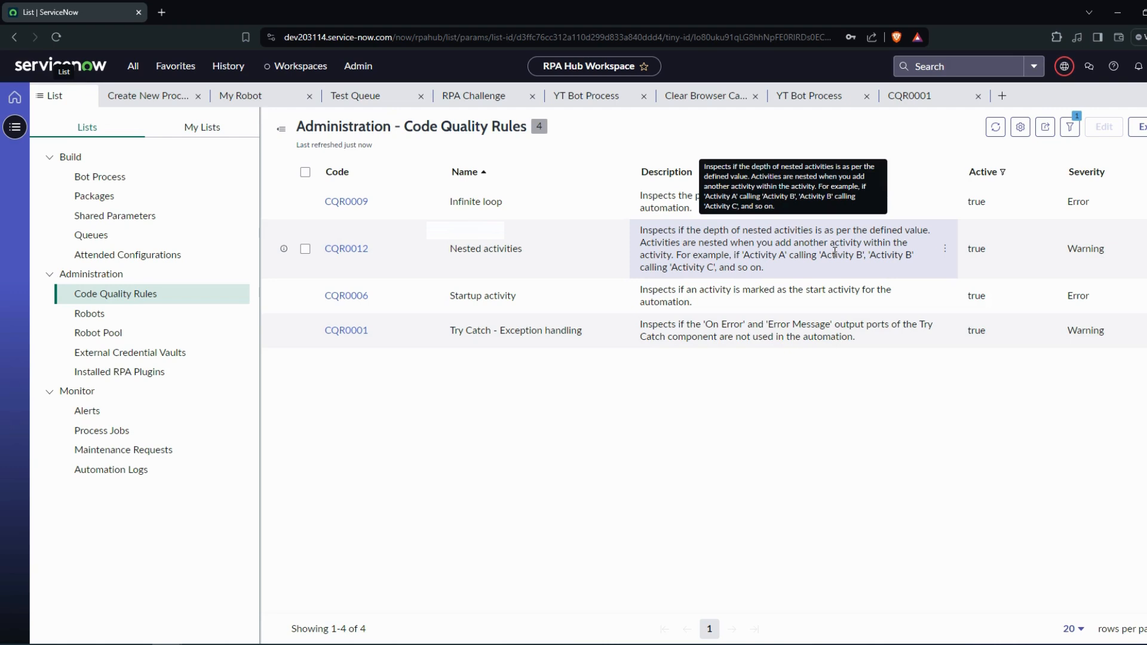
- Review the Remote Machine and Local Machine options for launching YT Bot Process in the studio, without launching it
click(100, 176)
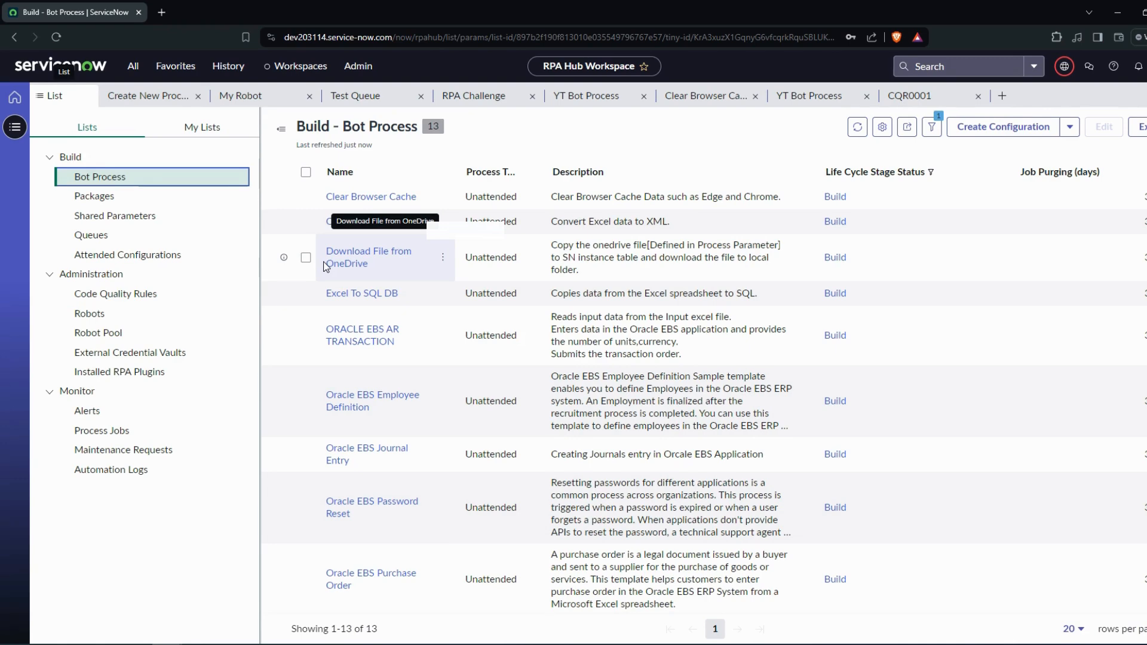
click(626, 90)
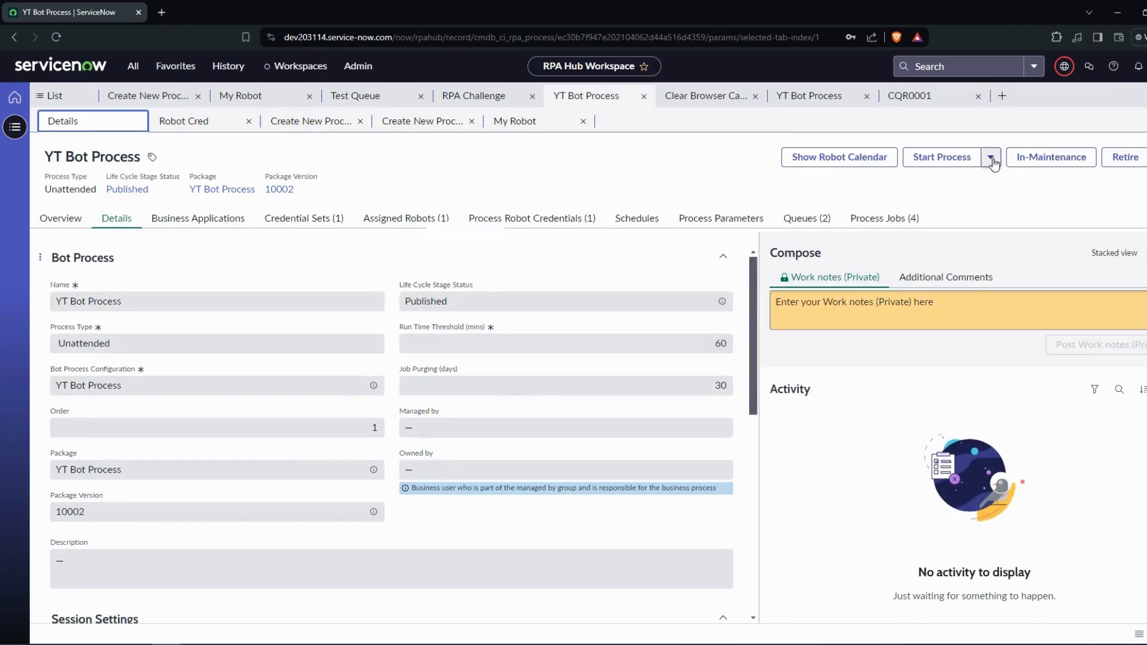
click(991, 160)
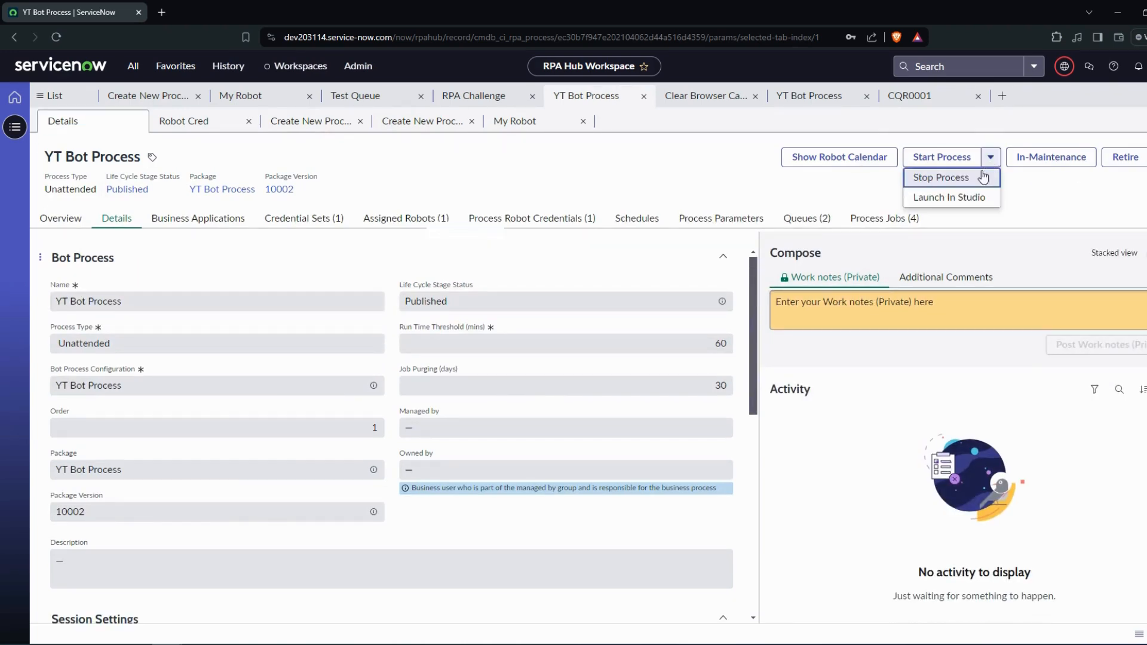
click(968, 199)
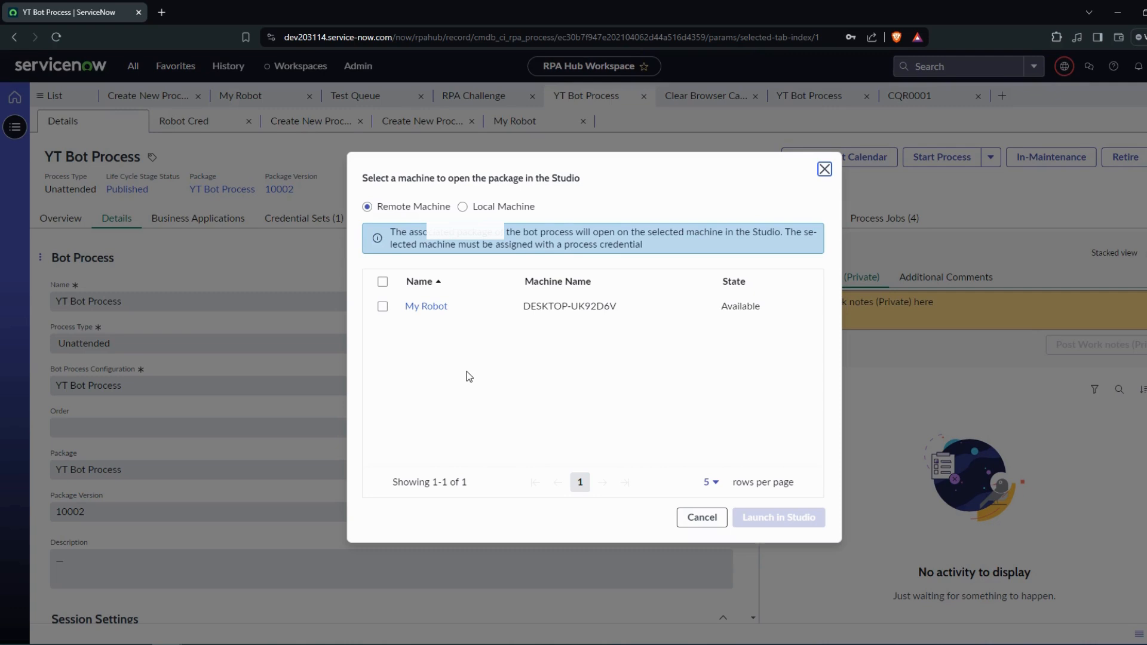
click(383, 306)
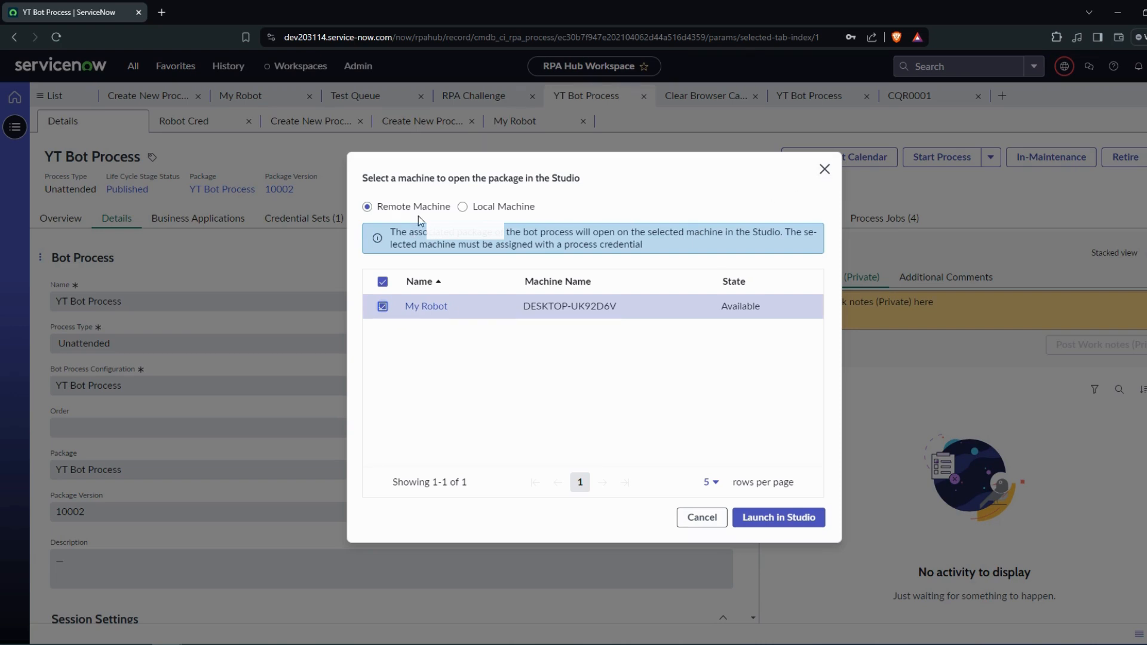
click(484, 207)
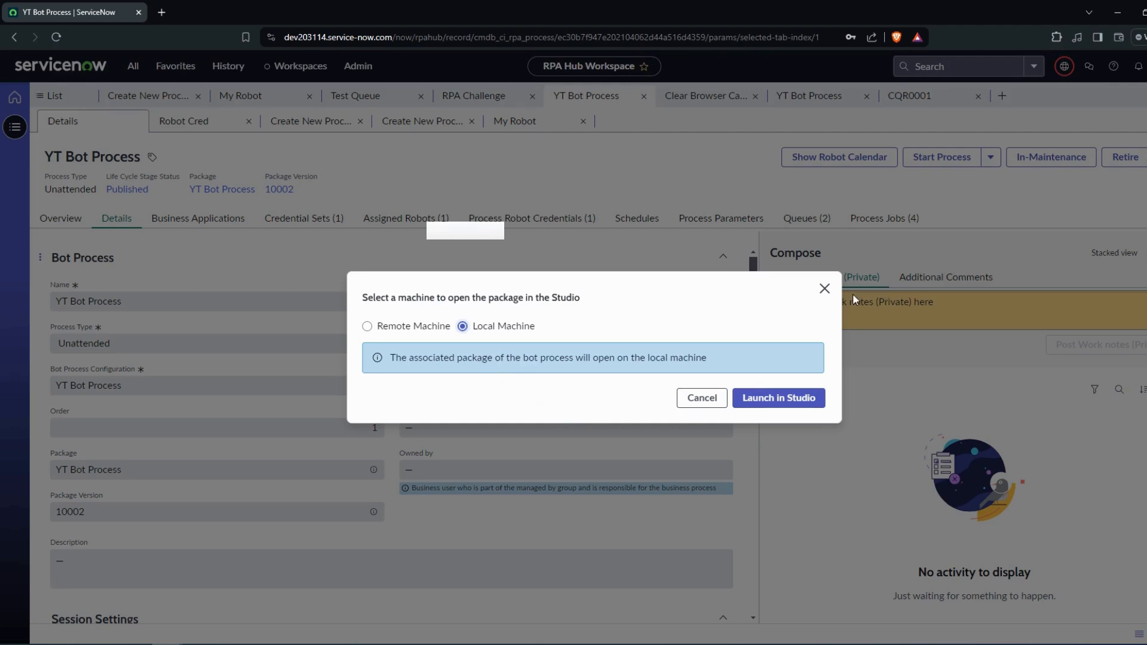
click(825, 289)
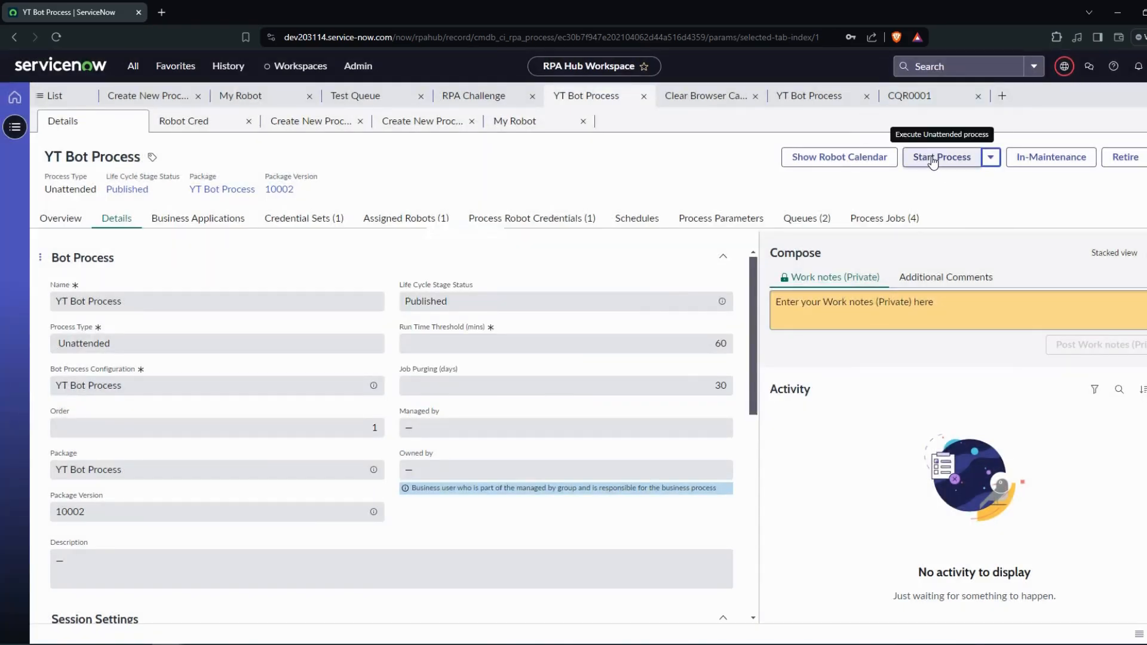
- Bring up the robot selection for starting YT Bot Process and open the Unattended Robot connection window
click(933, 160)
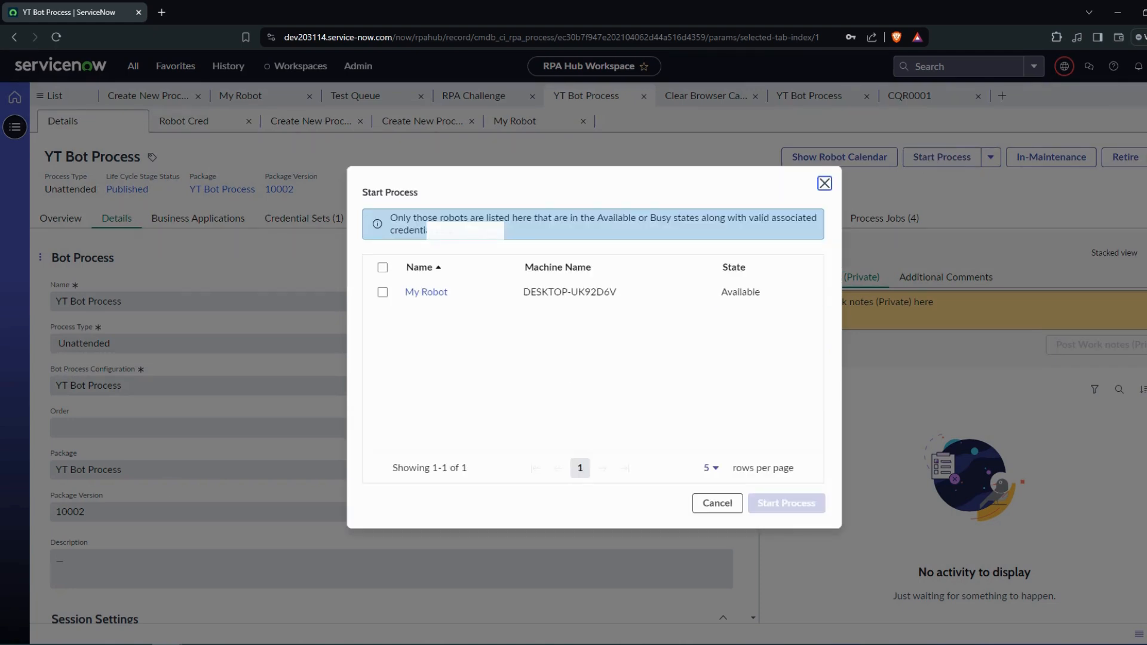
click(43, 644)
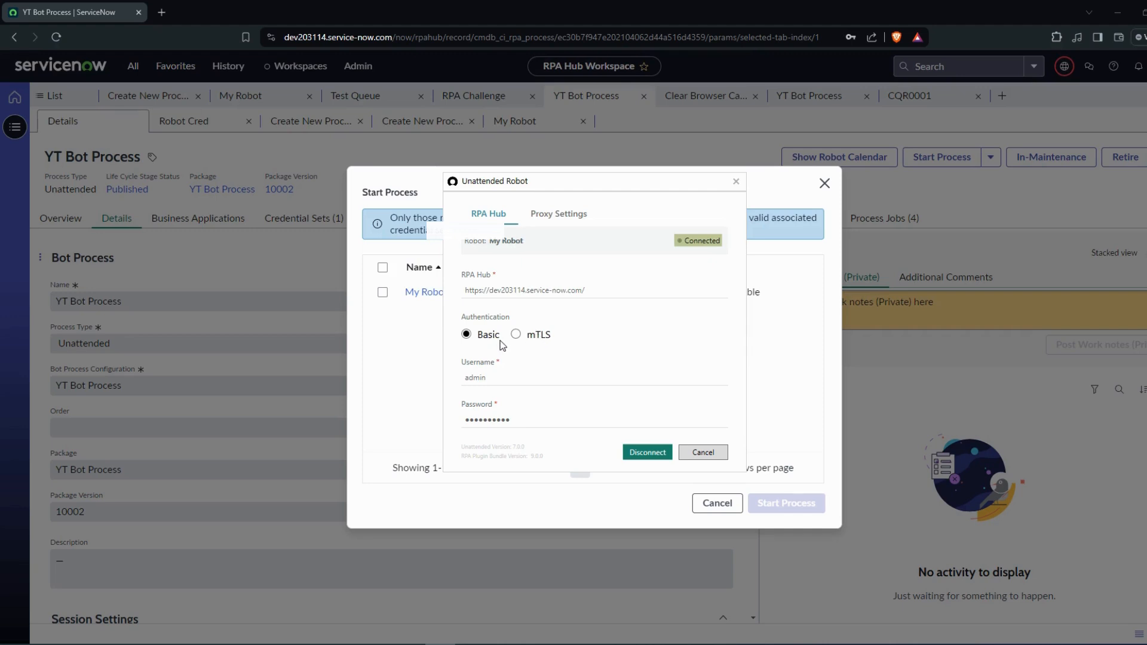
- Find Robotic Process Automation in the navigator using "robotic process a" in a new browser tab and open its Guided Setup
click(162, 12)
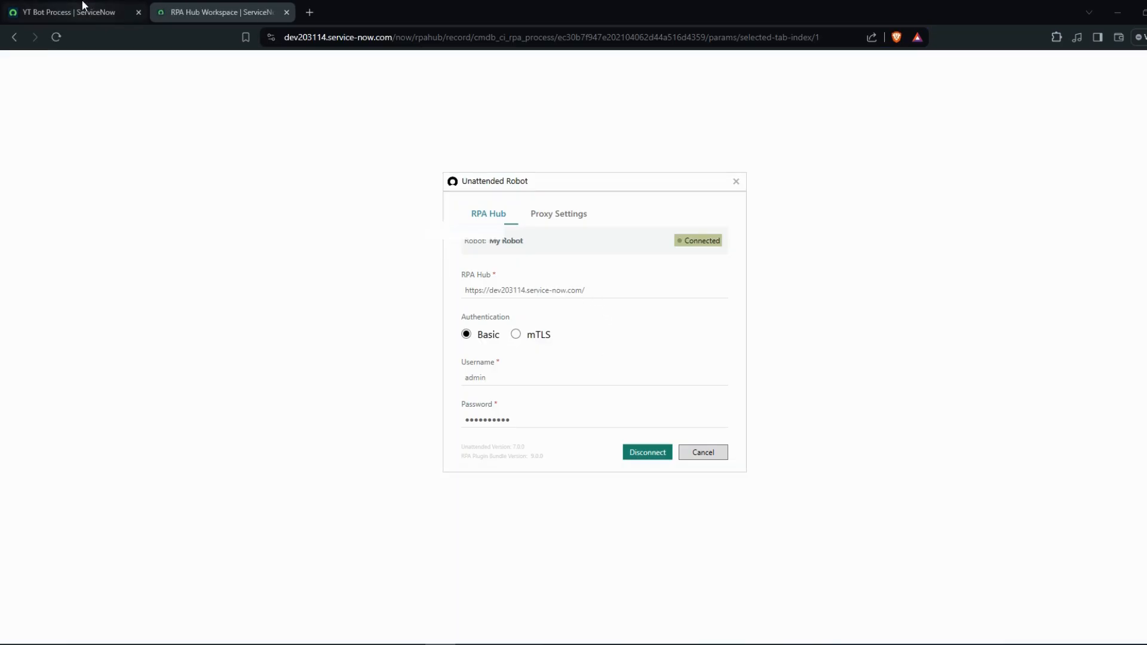
click(84, 10)
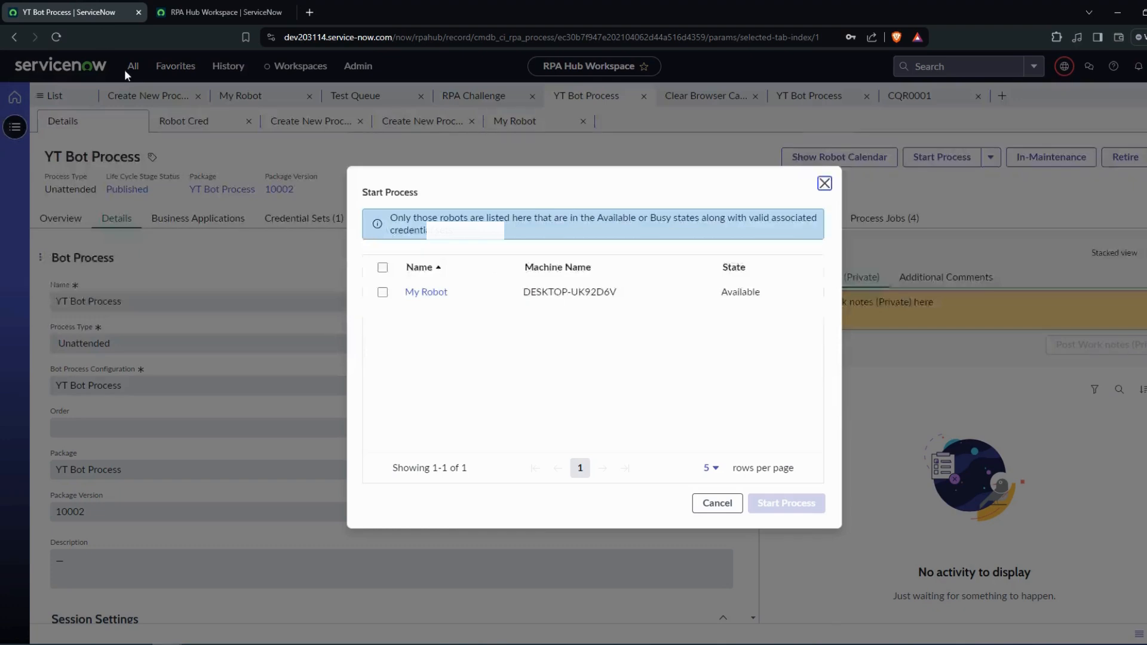
click(195, 11)
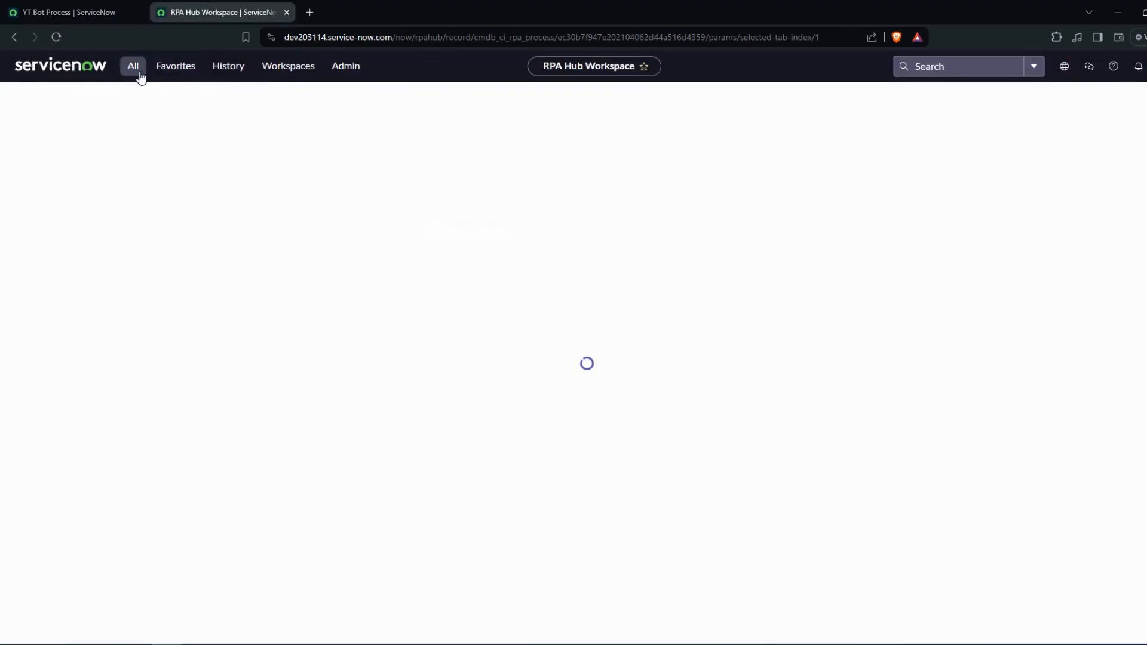
click(136, 70)
text(rob)
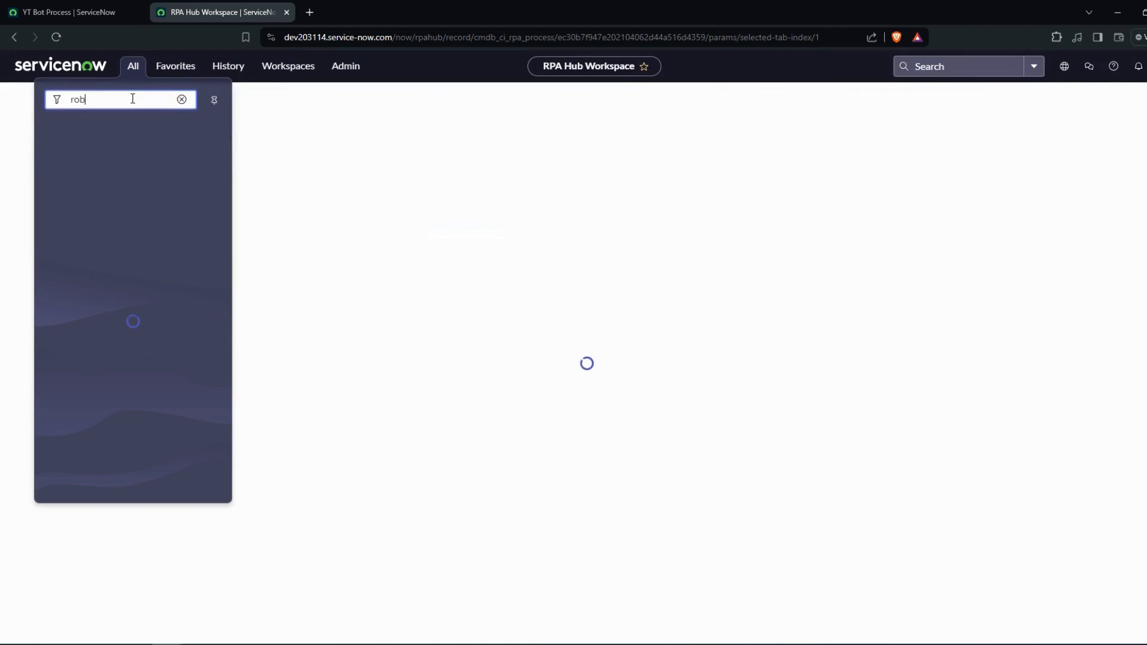
text(otic process a)
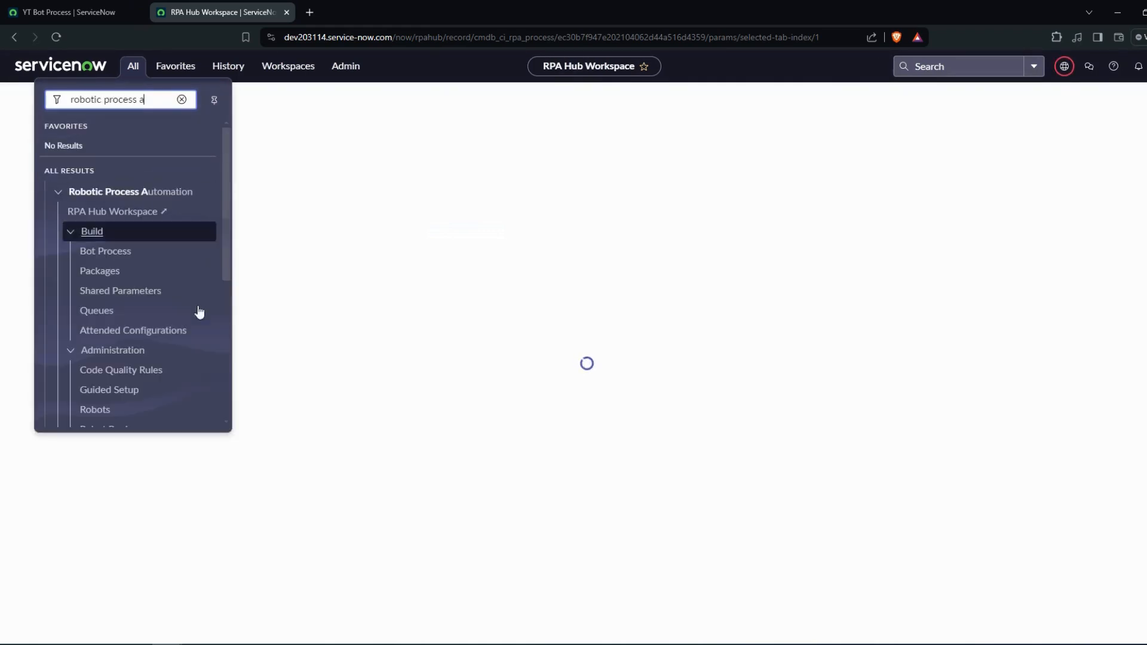
click(123, 394)
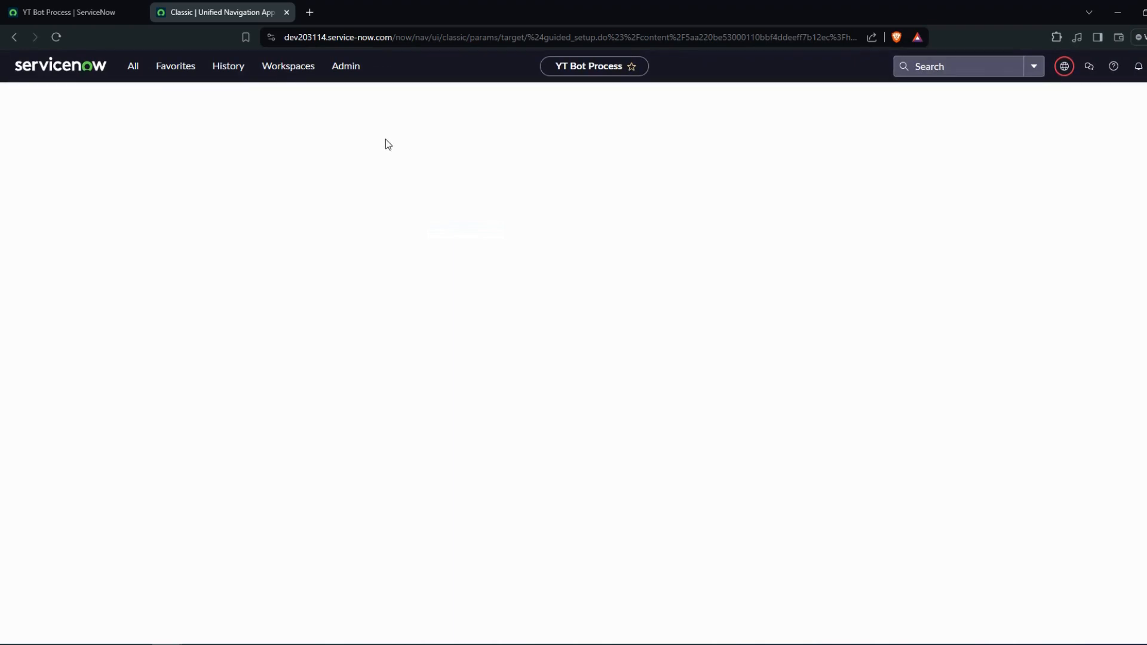
click(100, 5)
click(182, 7)
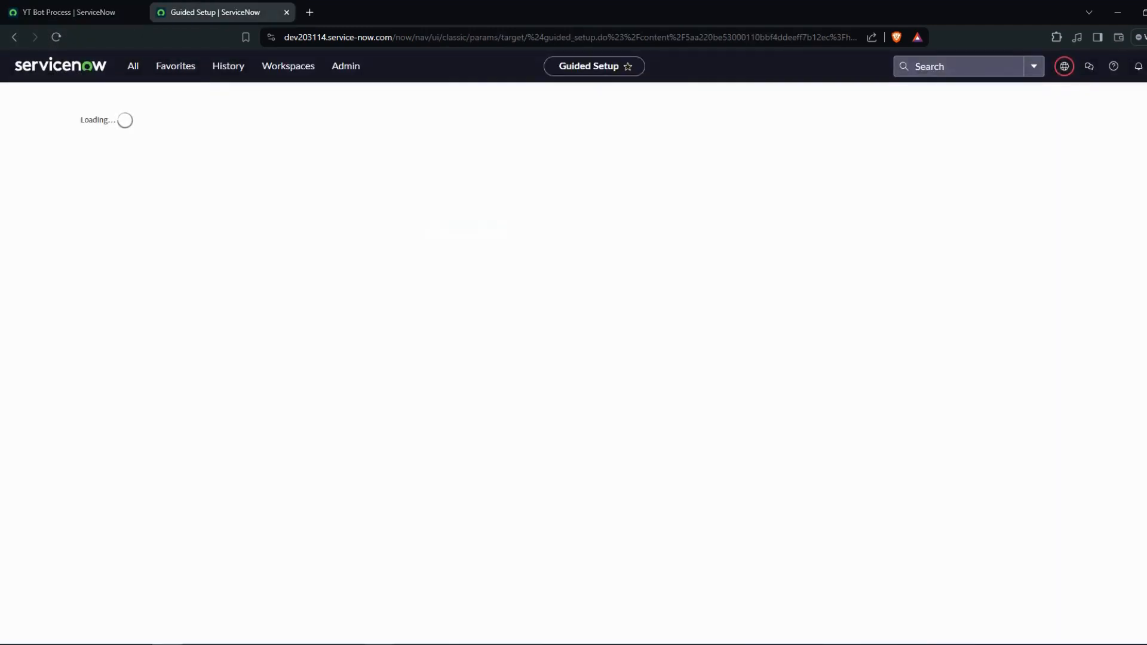
- Check the connection status of My Robot in the Unattended Robot window and close the window
click(440, 644)
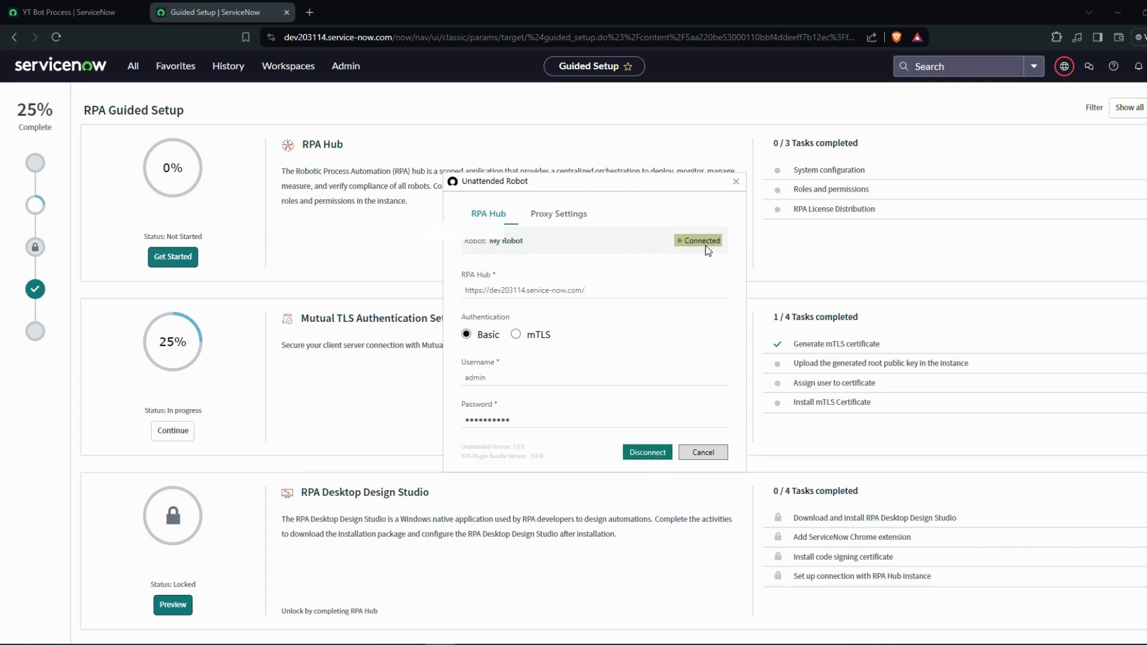
click(737, 182)
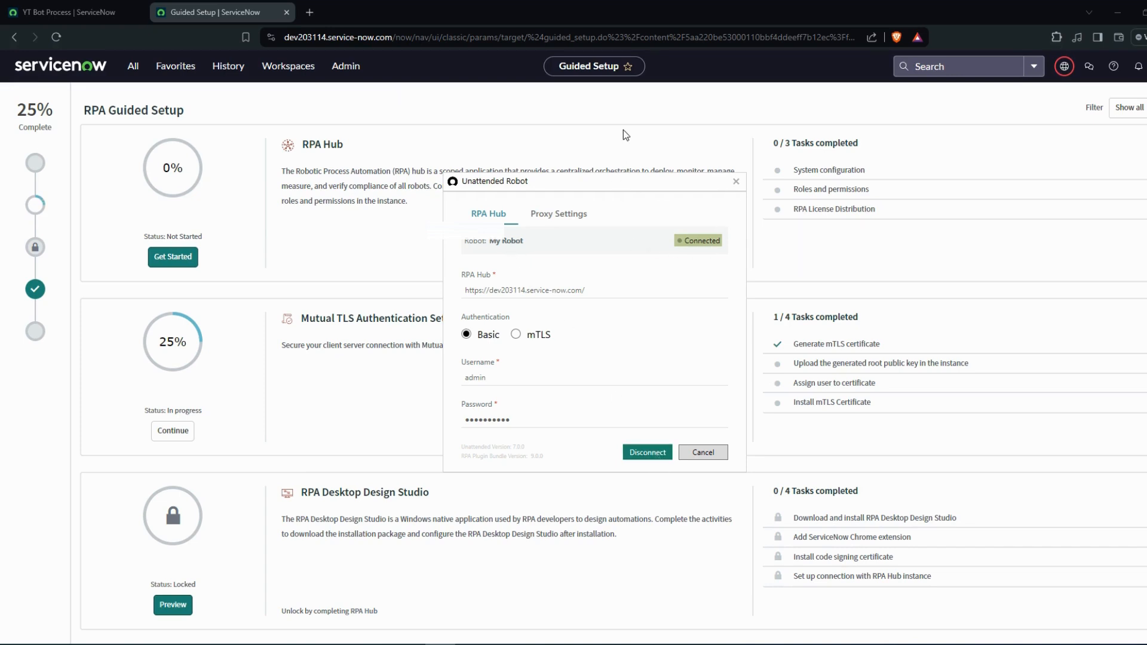
- Open the RPA Hub System configuration properties from Guided Setup and check the current application scope
click(827, 177)
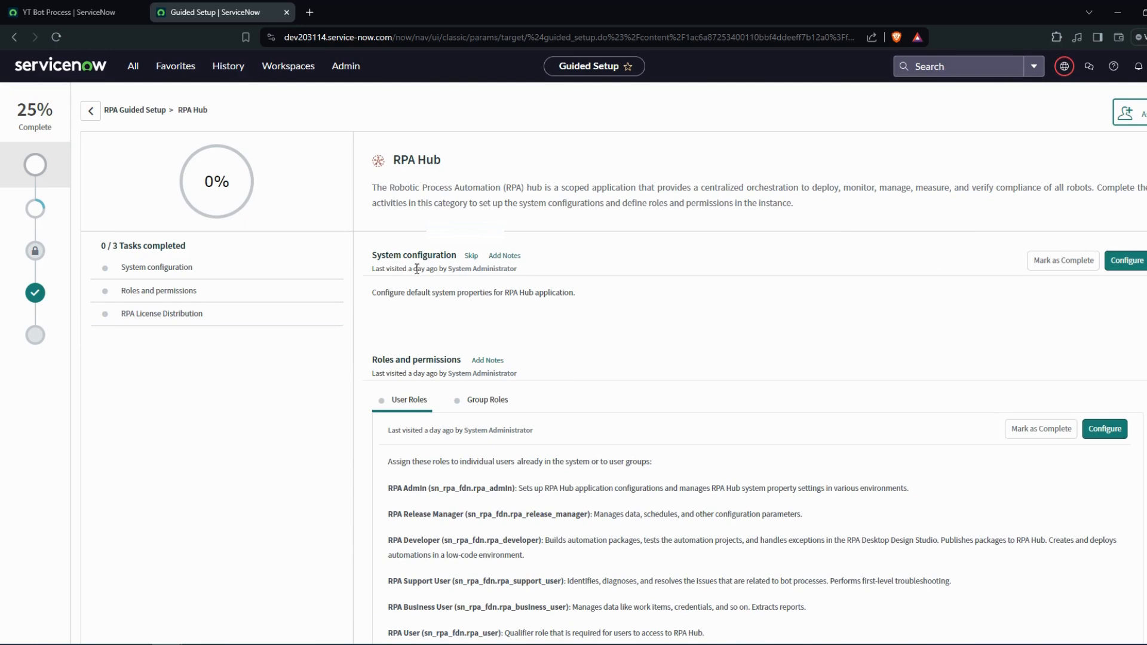
click(1139, 263)
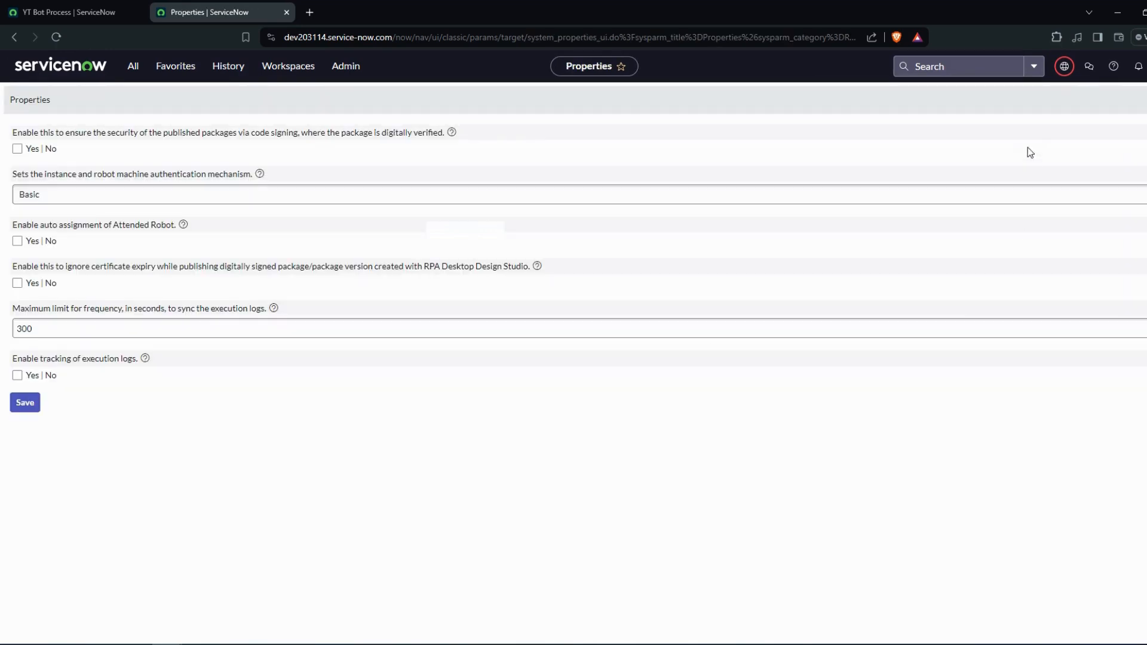
click(1065, 67)
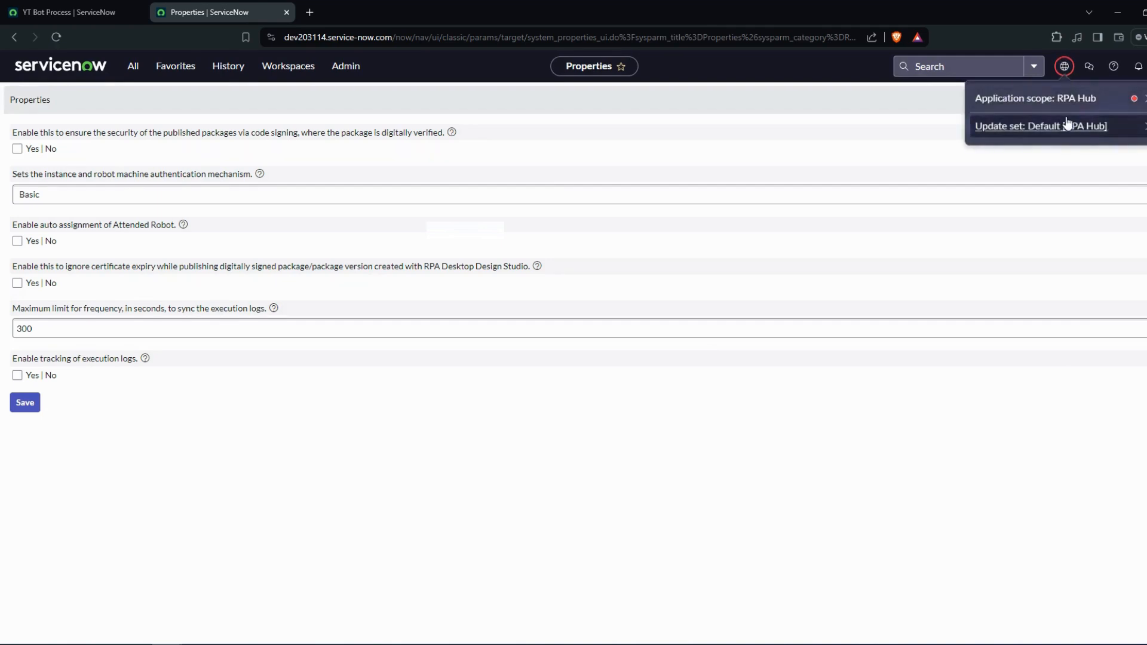
- Check the available application scopes and review the authentication mechanism options in the RPA Hub properties, leaving Basic selected
click(1058, 99)
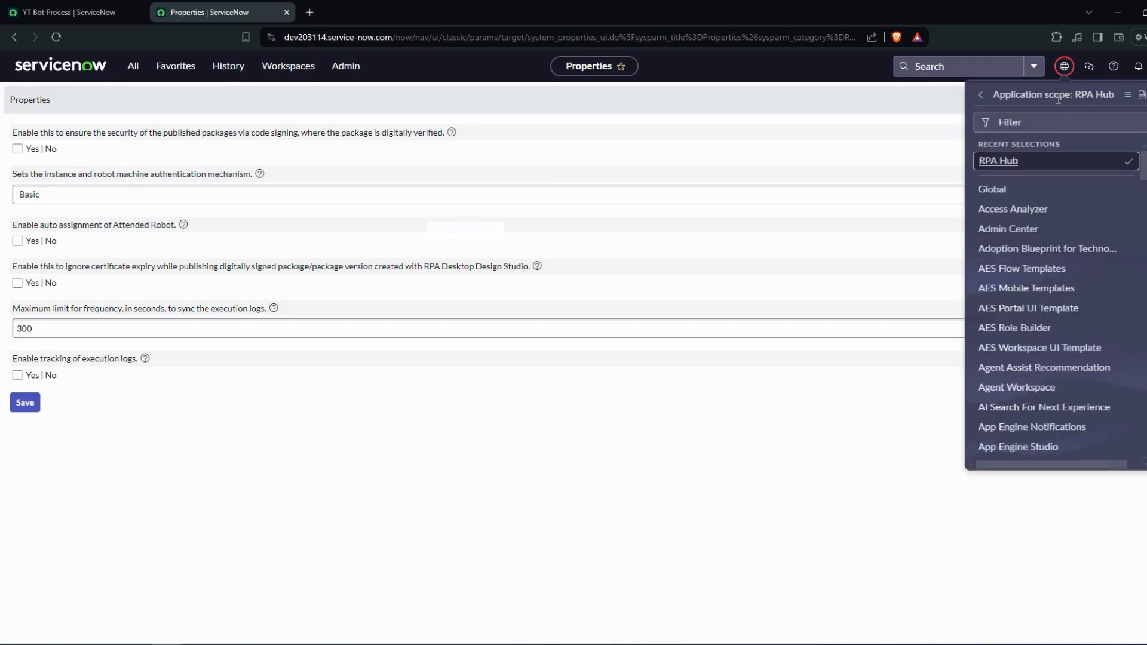
click(889, 114)
click(90, 197)
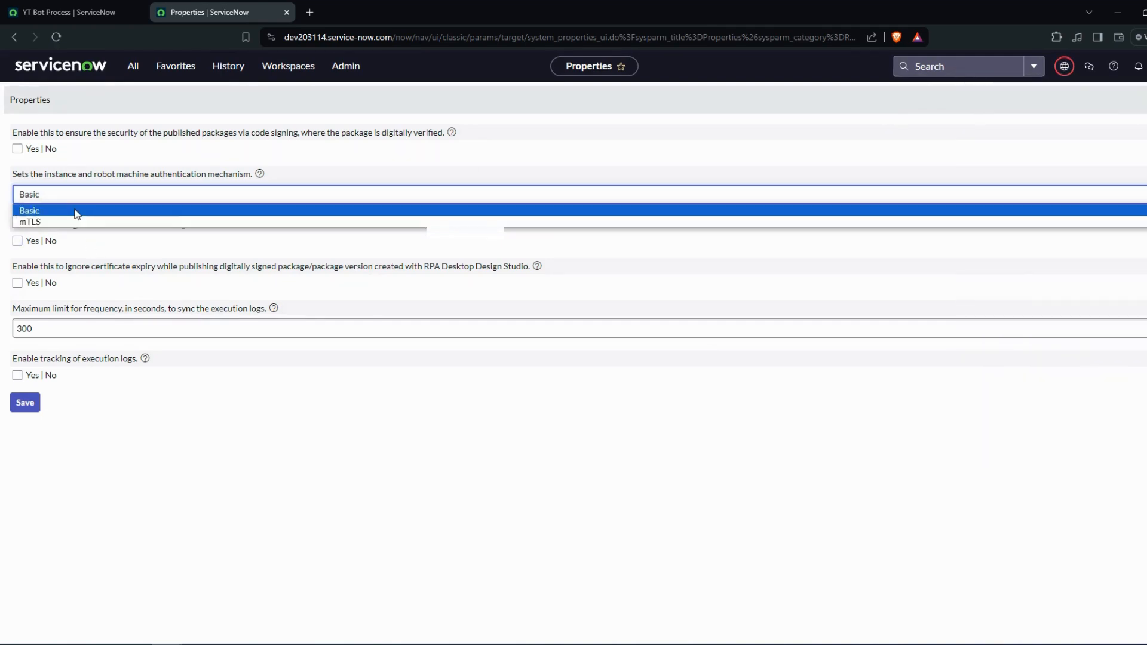
click(75, 210)
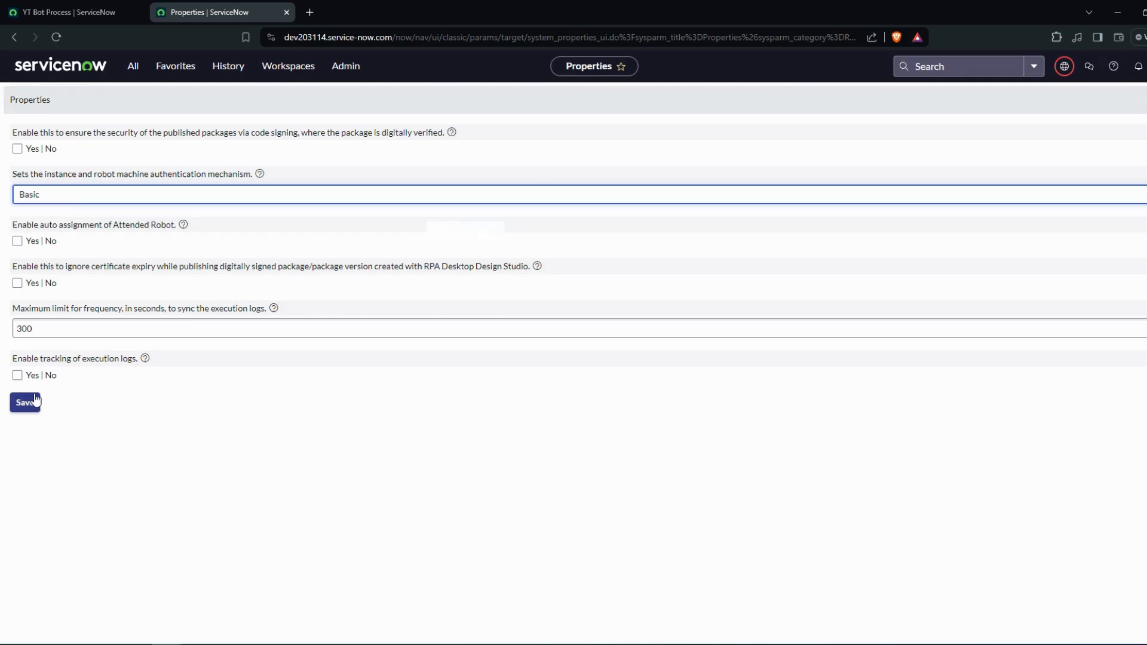
click(441, 644)
click(660, 501)
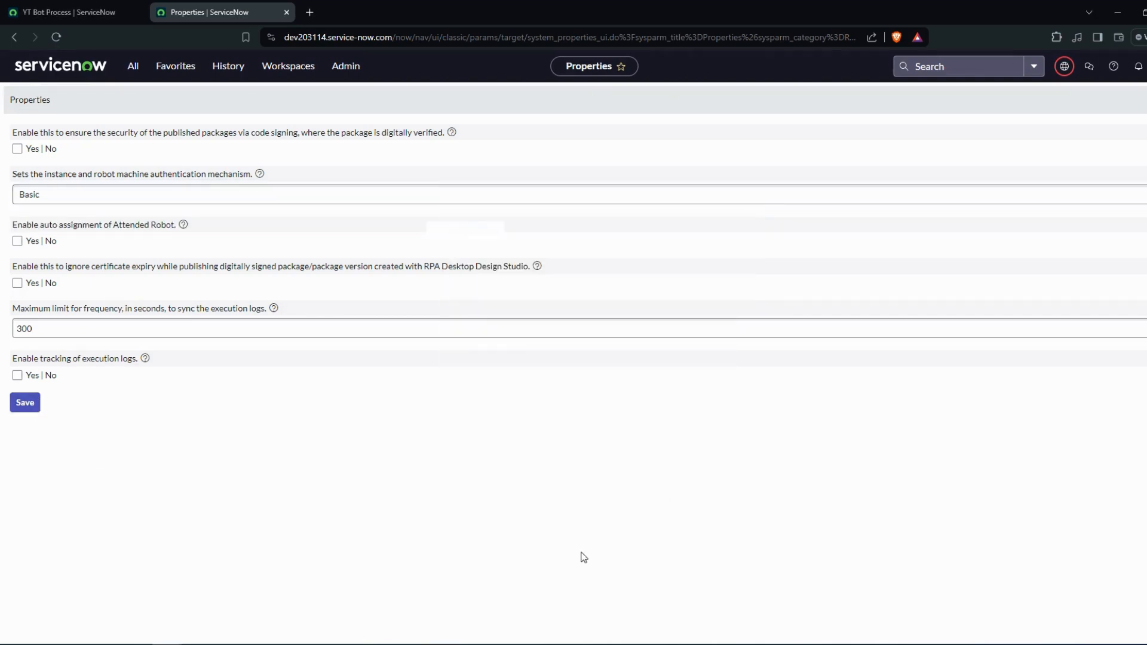
- Reopen the robot selection for YT Bot Process and start the process on My Robot
click(120, 6)
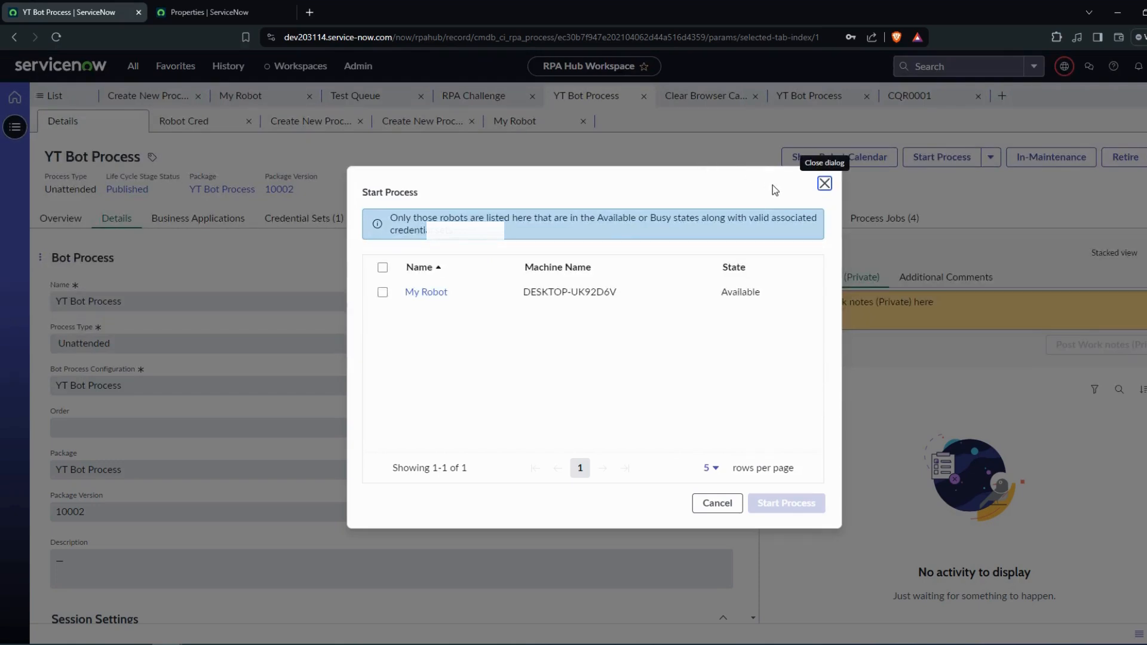
click(825, 183)
click(946, 159)
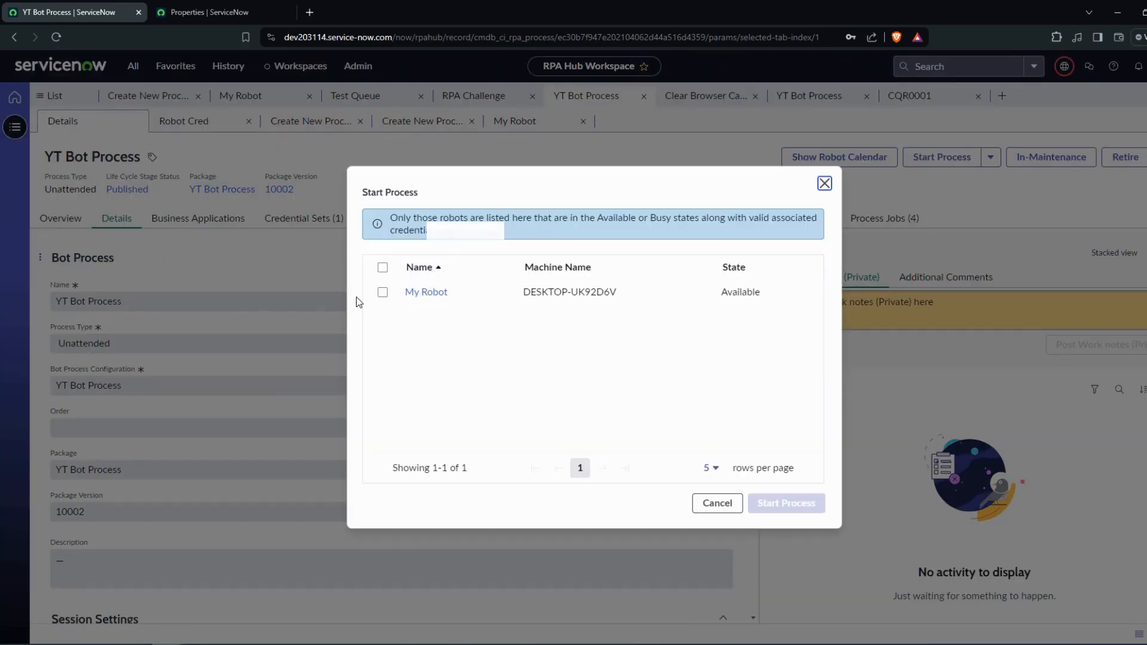
click(386, 294)
click(382, 267)
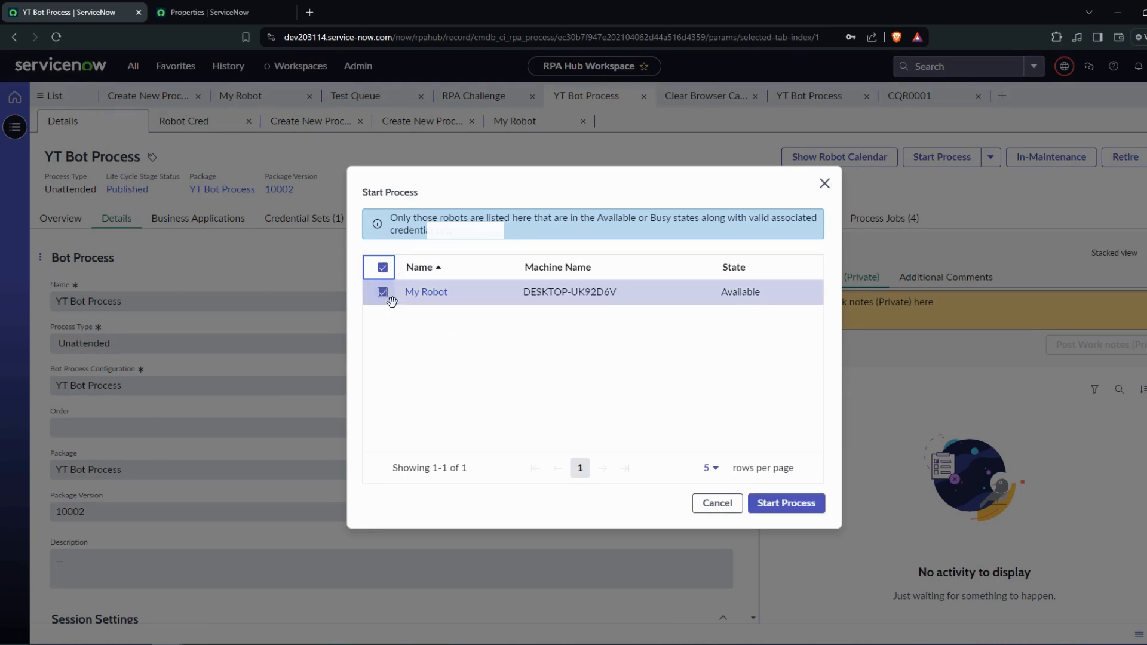
click(794, 505)
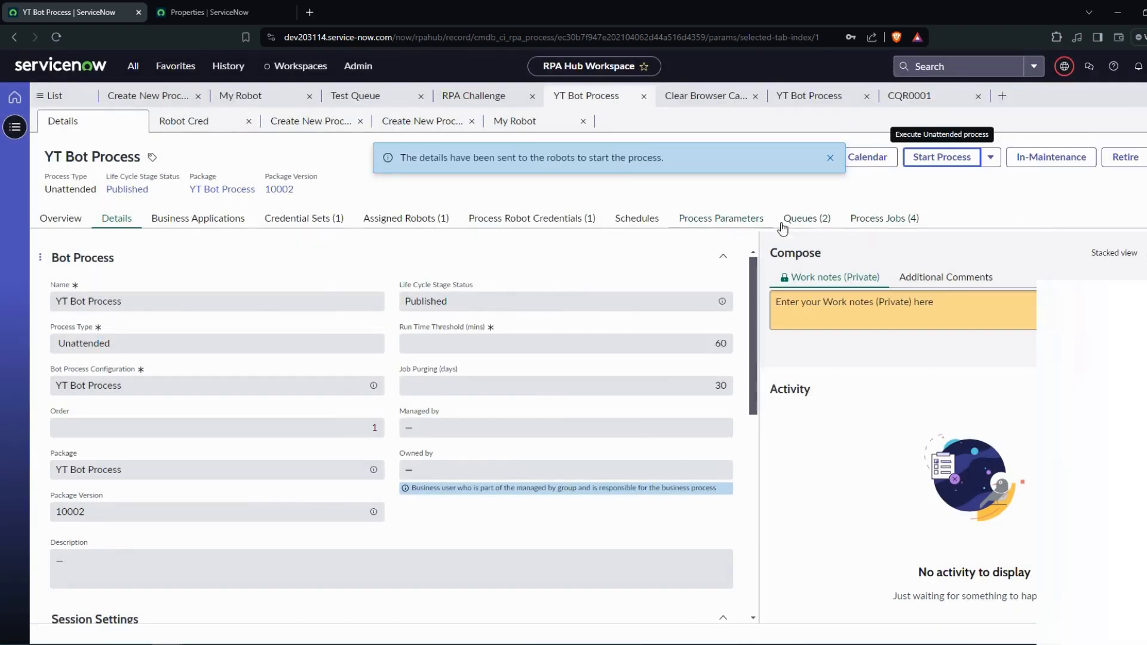
- Refresh the process jobs of YT Bot Process and read the newest job's message
click(874, 222)
click(1119, 251)
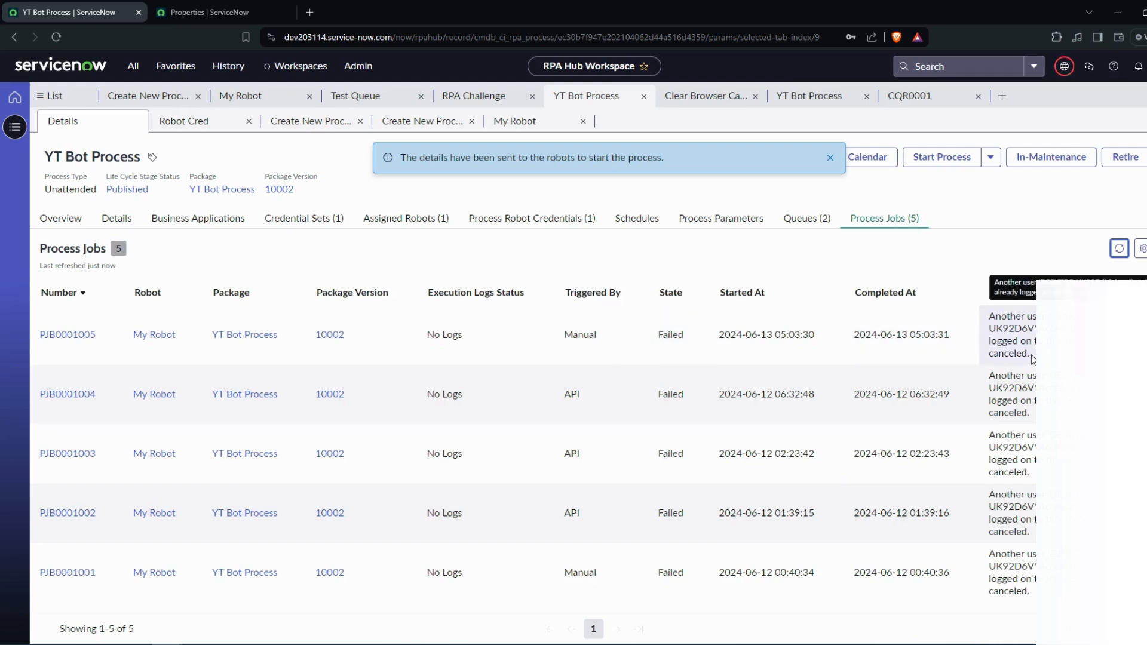
drag(1033, 357, 989, 323)
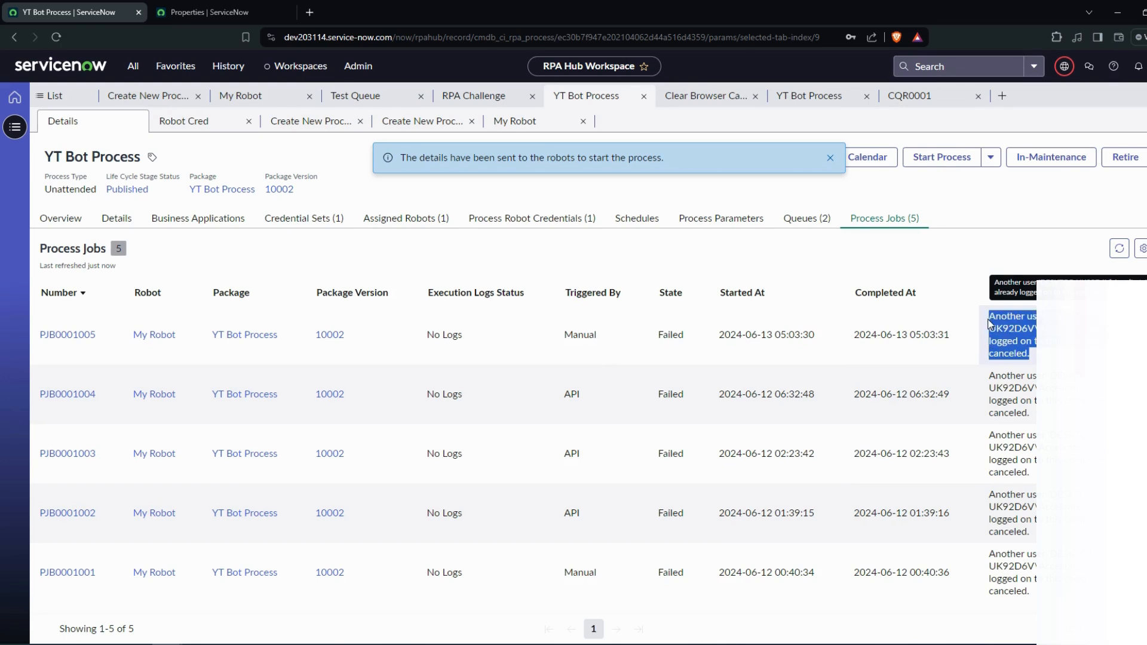
click(1010, 206)
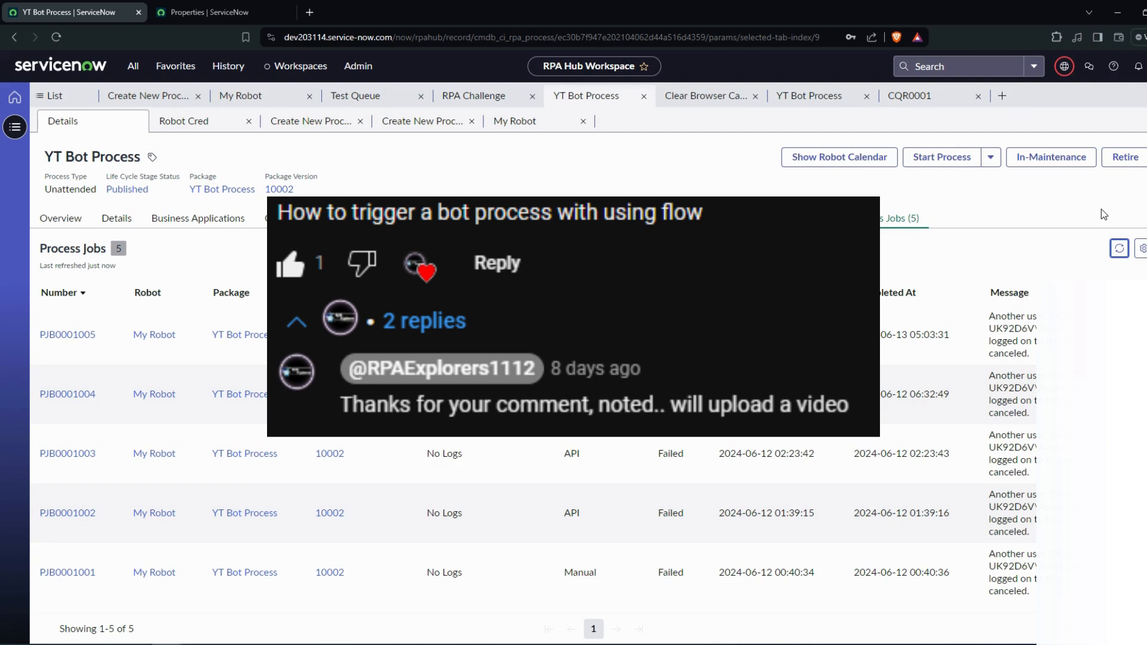
- Find Flow Designer in the navigator using "flow" from the Properties page and open it
click(251, 12)
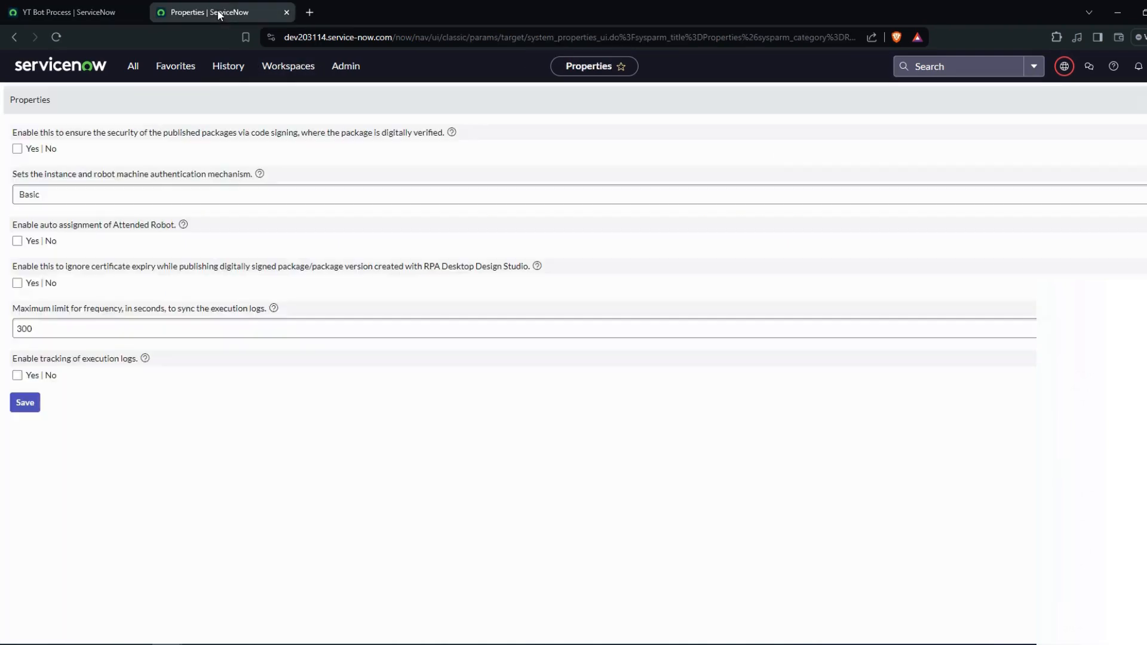
click(178, 73)
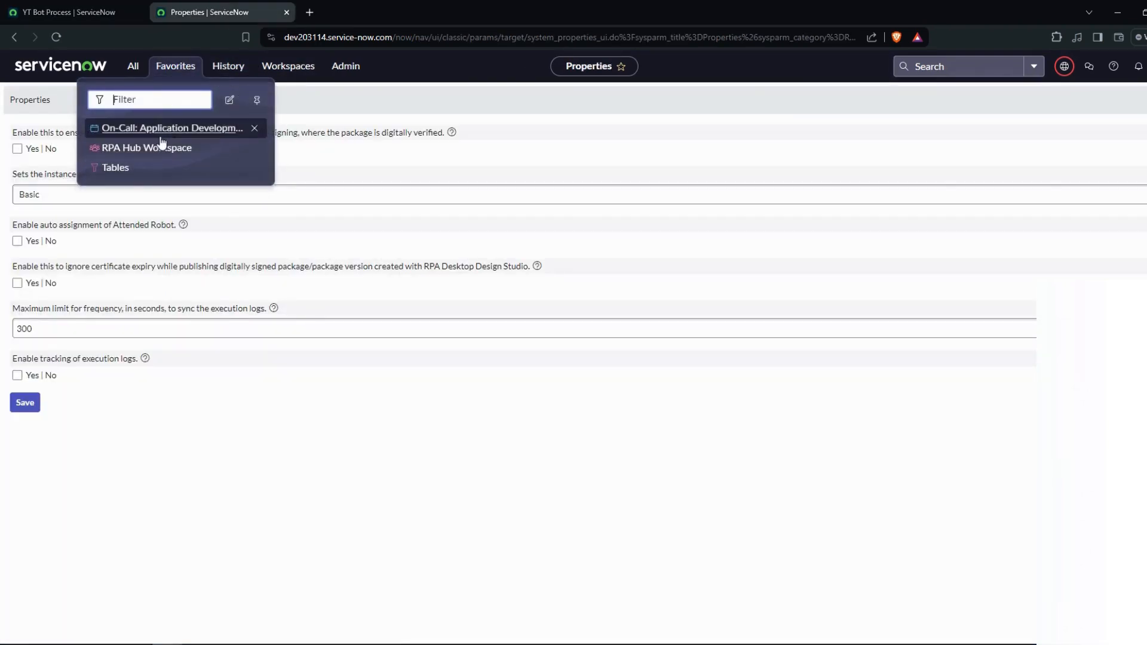
click(133, 66)
text(flow)
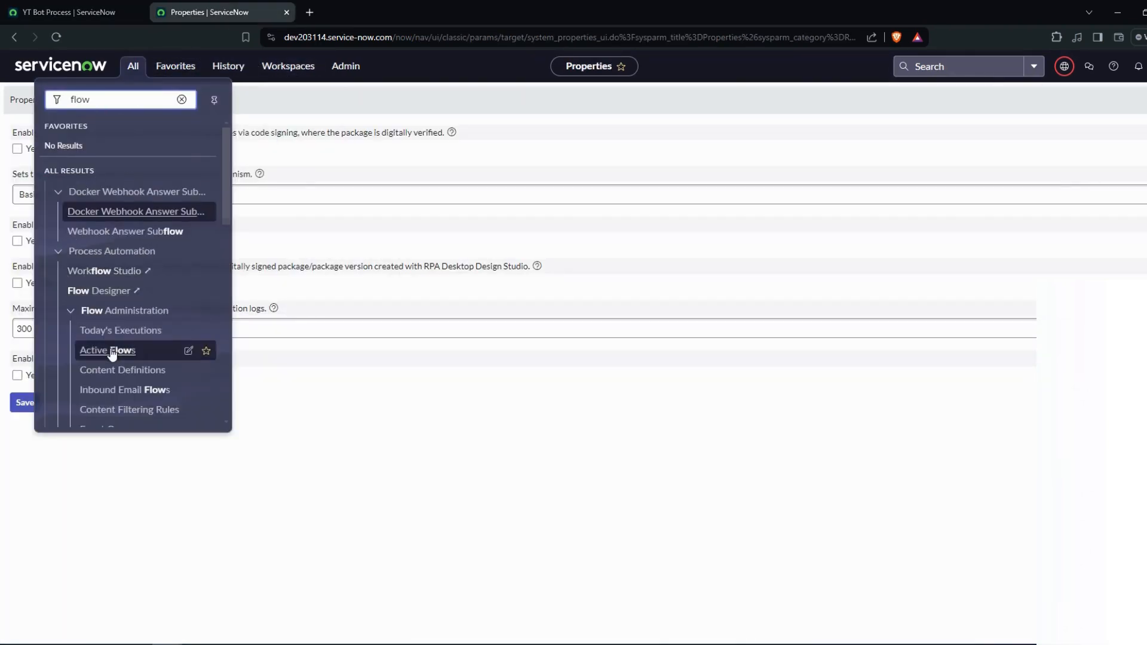
click(117, 298)
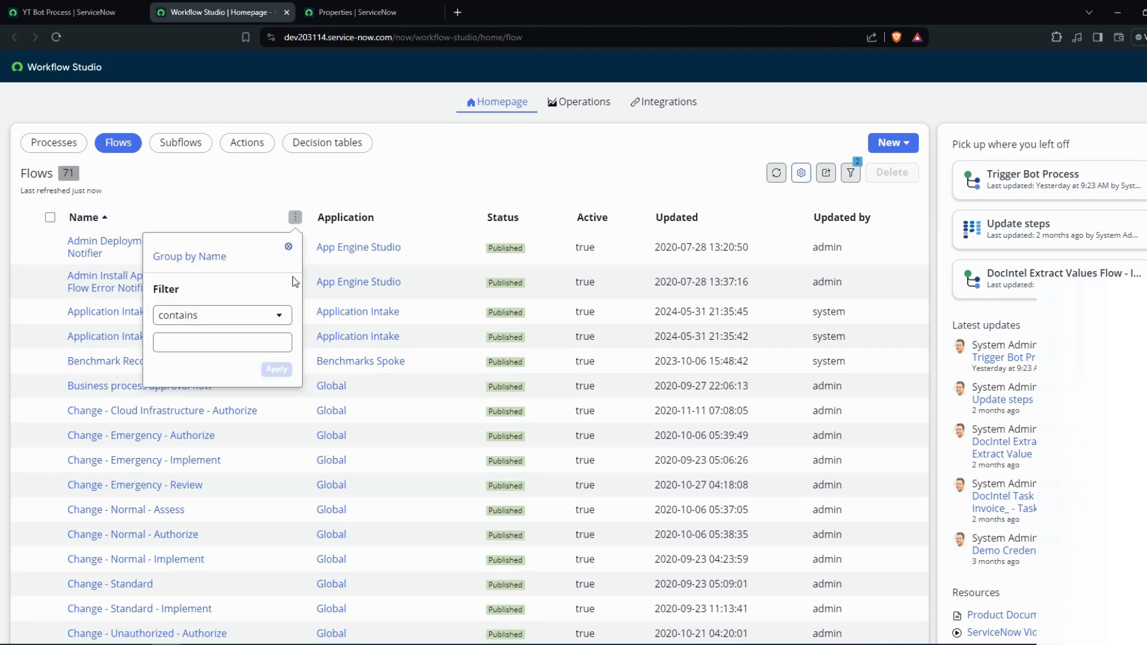
- Filter the flows by names containing "trigger" and open the Trigger Bot Process flow
click(223, 337)
text(trigger)
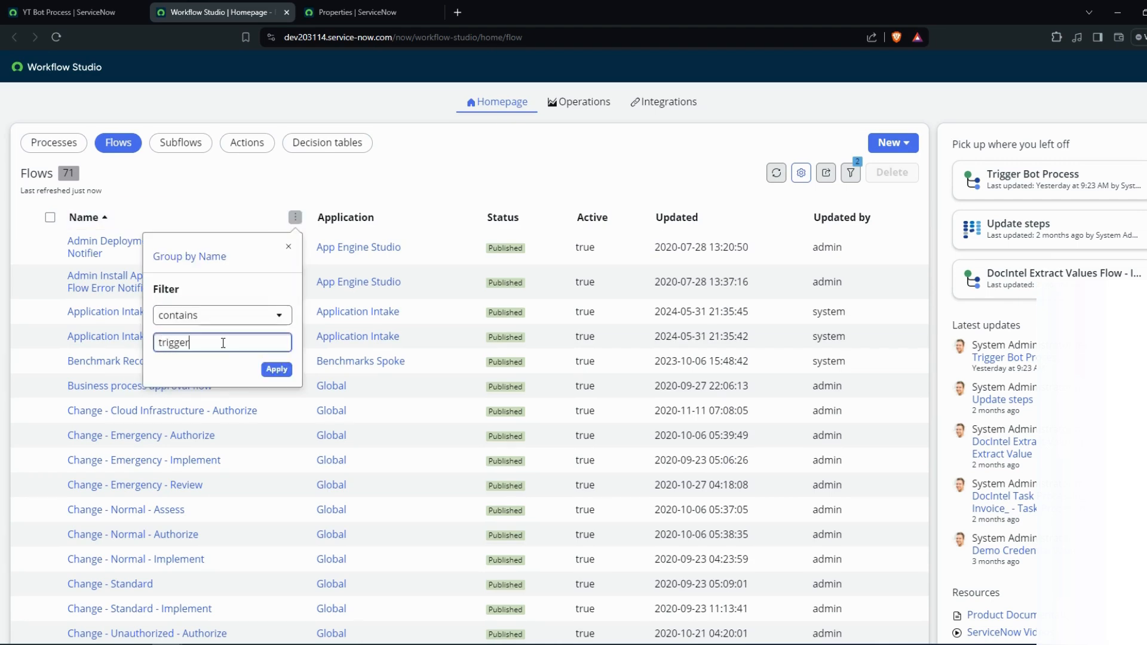
click(289, 370)
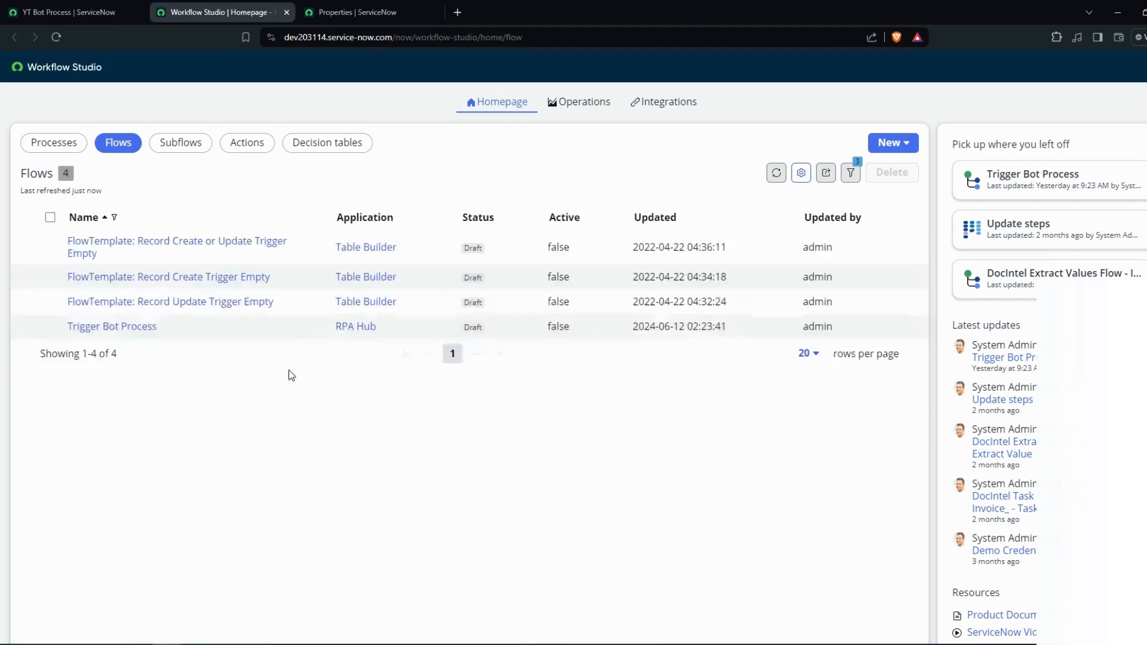
click(107, 329)
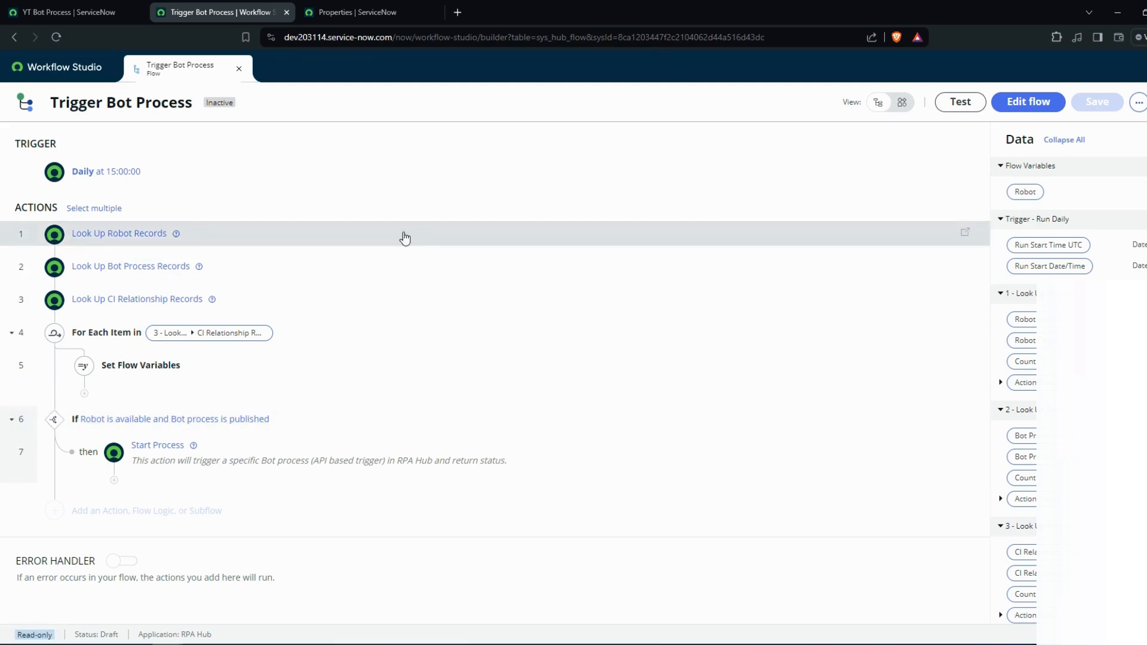
- Run a test of the Trigger Bot Process flow and refresh the process jobs of YT Bot Process
click(956, 104)
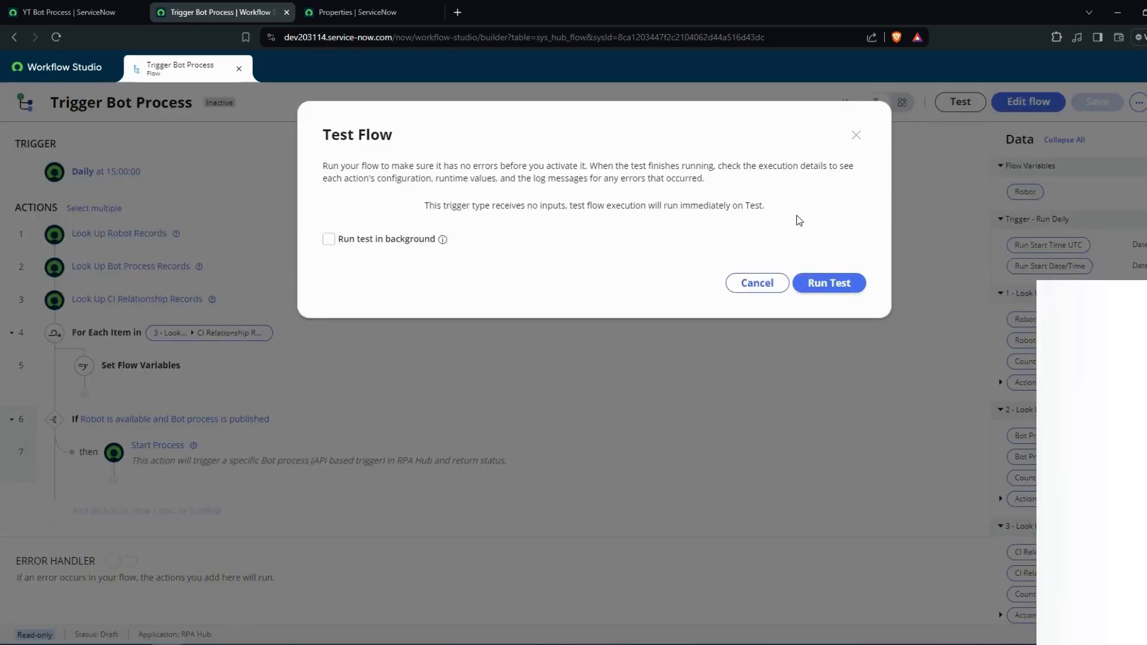
click(825, 283)
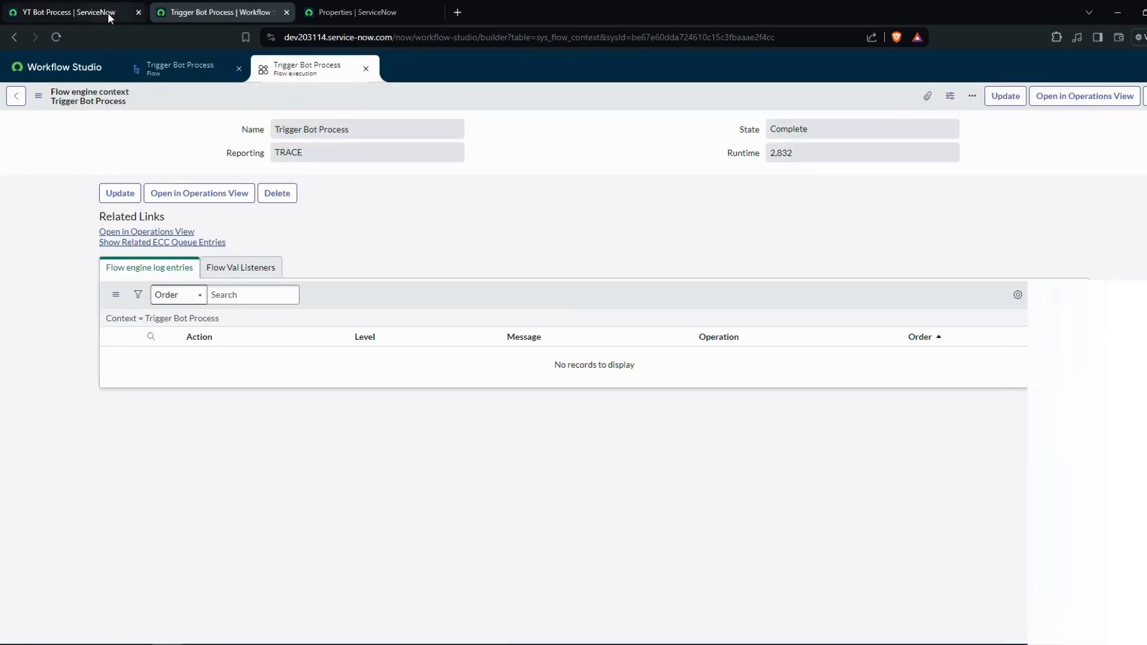
click(108, 13)
click(1119, 248)
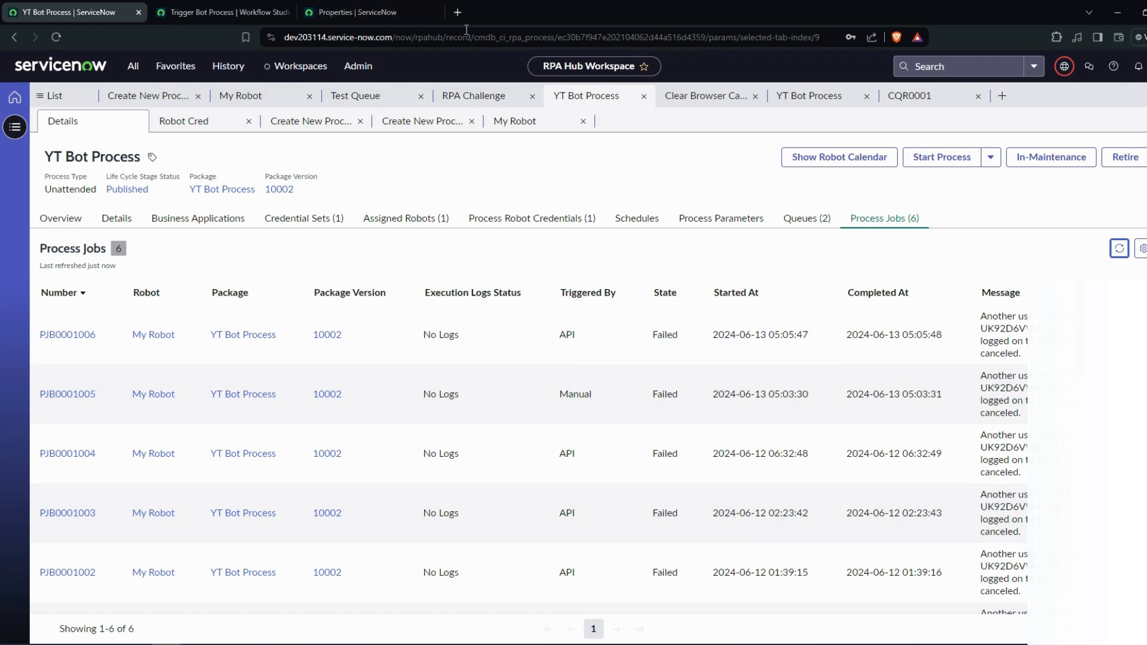
- Close the flow's test window, review the YT Bot Process jobs again and return to the Trigger Bot Process flow
click(379, 5)
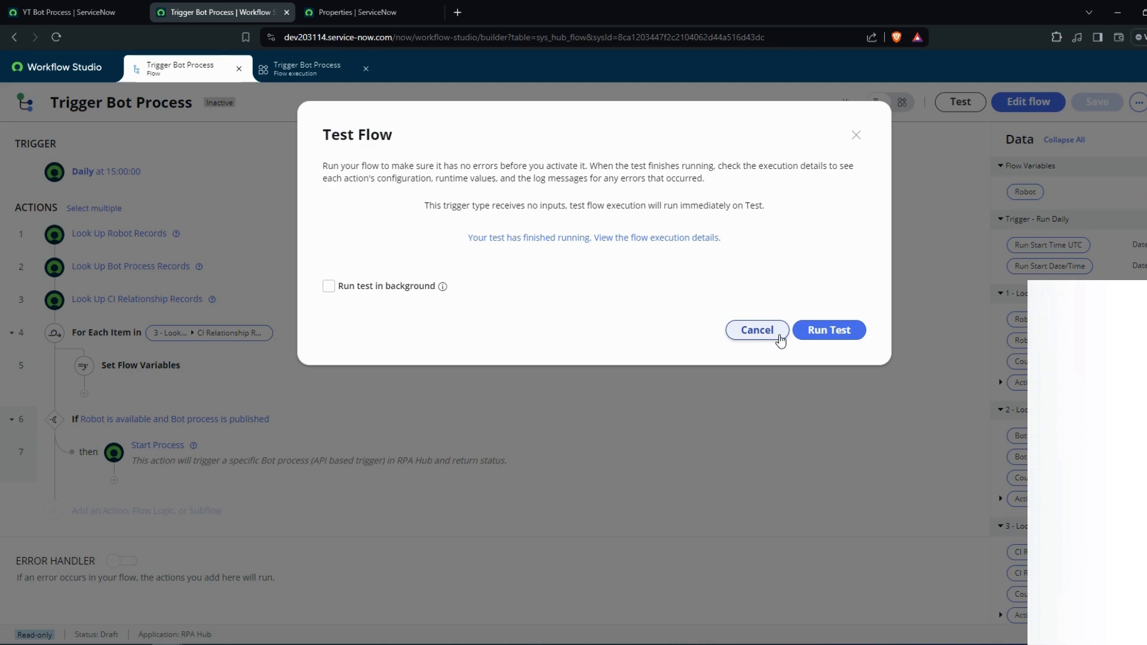
click(758, 331)
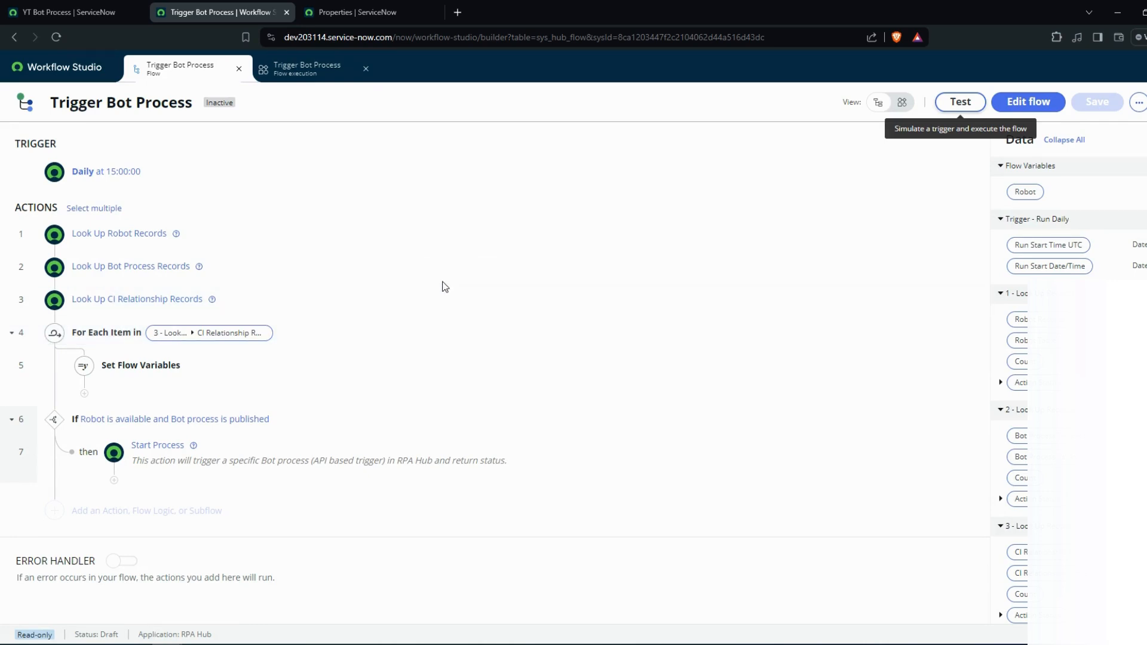
click(114, 14)
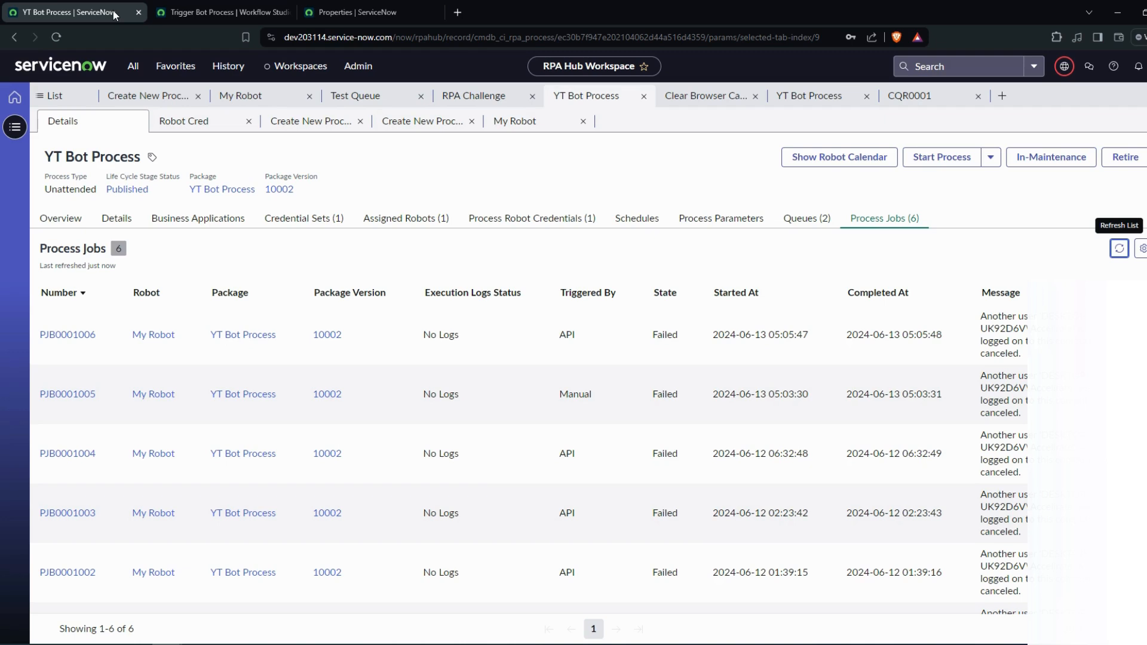
click(192, 13)
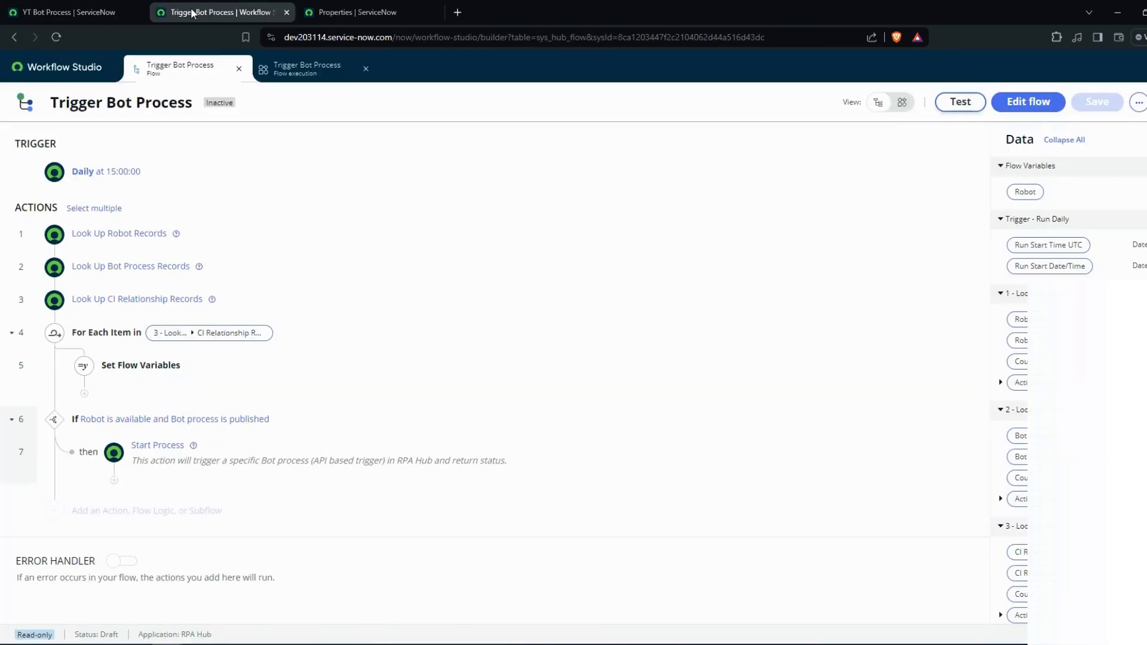